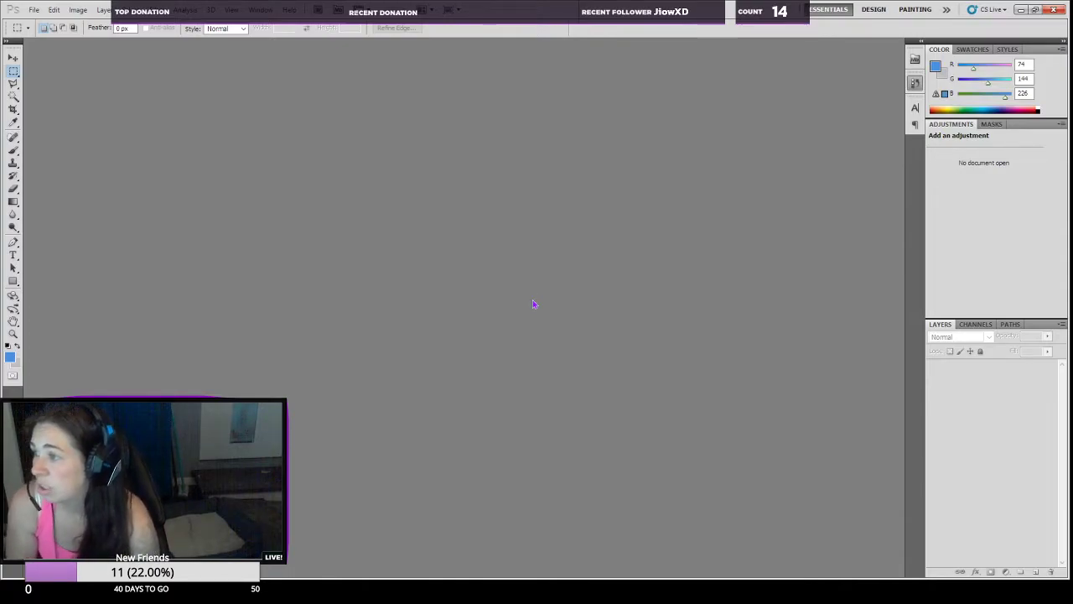
# Step: Open avocado.png to look over its separated artwork and close the document
pyautogui.doubleClick(811, 198)
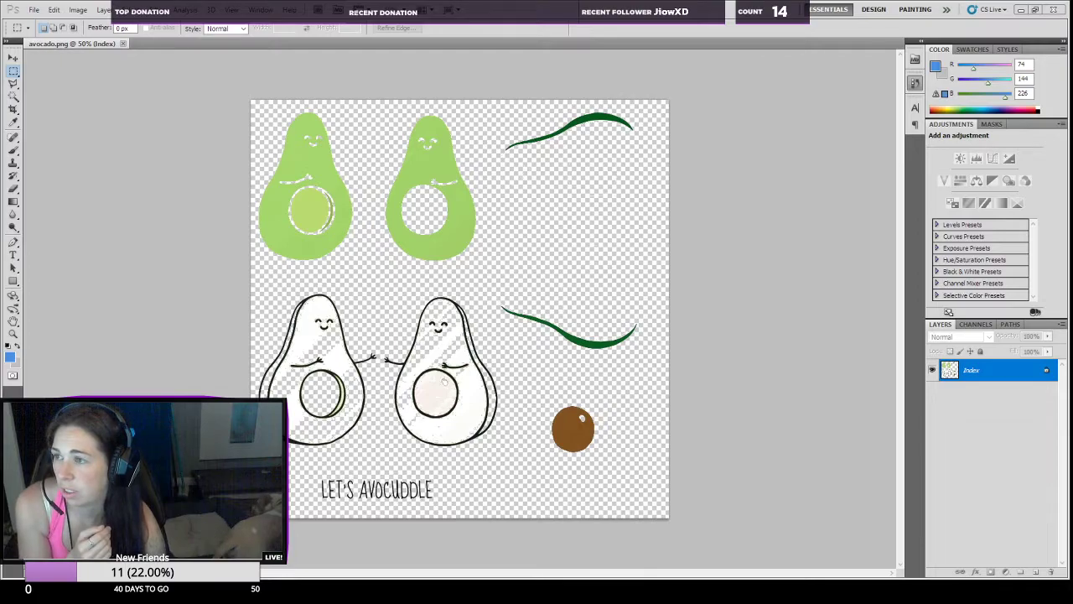
pyautogui.click(123, 43)
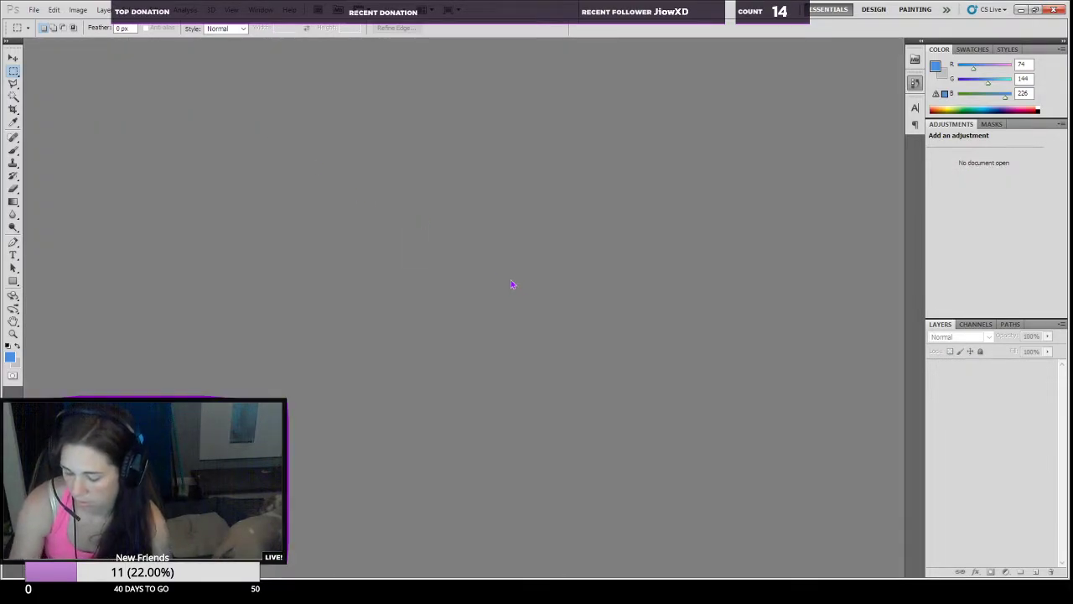
# Step: Create a new document with the default settings and paste the copied "Let's Avocuddle" picture into it
pyautogui.hotkey('ctrl', 'n')
pyautogui.press('Return')
pyautogui.hotkey('ctrl', 'v')
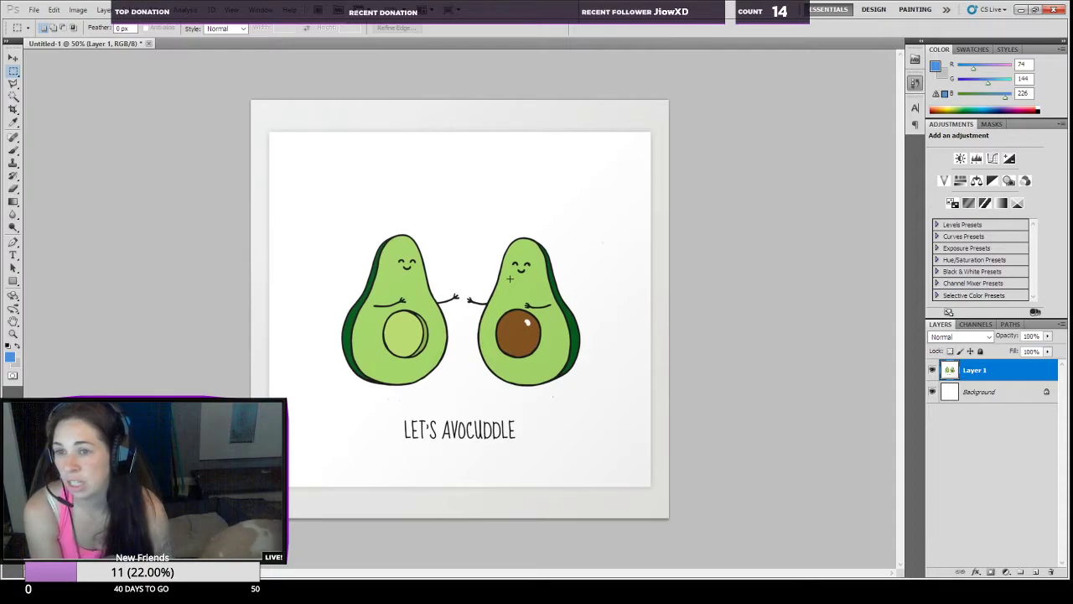
pyautogui.click(1037, 9)
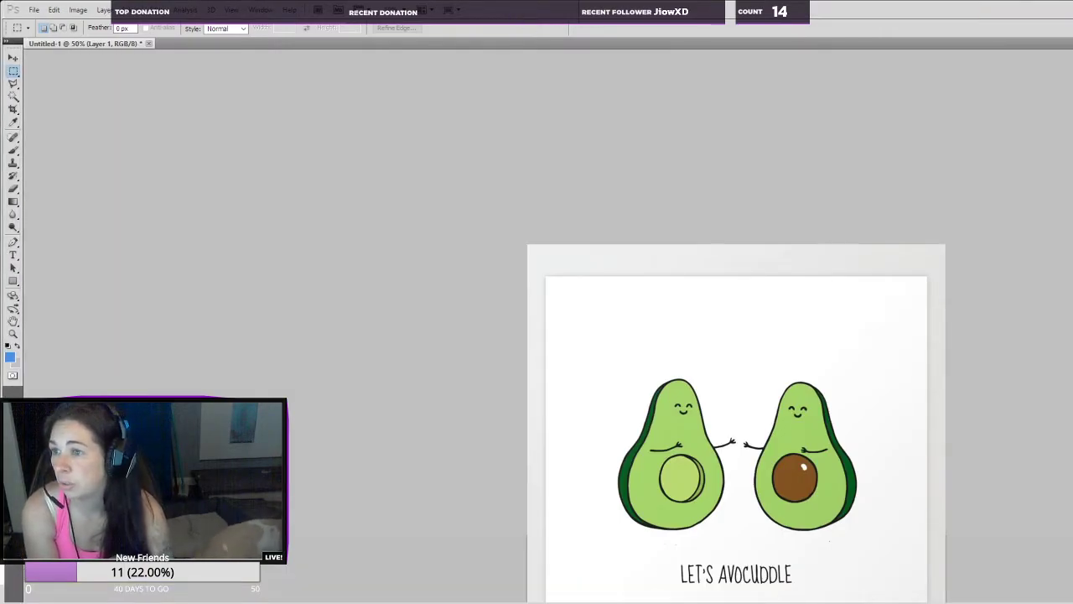
pyautogui.doubleClick(460, 10)
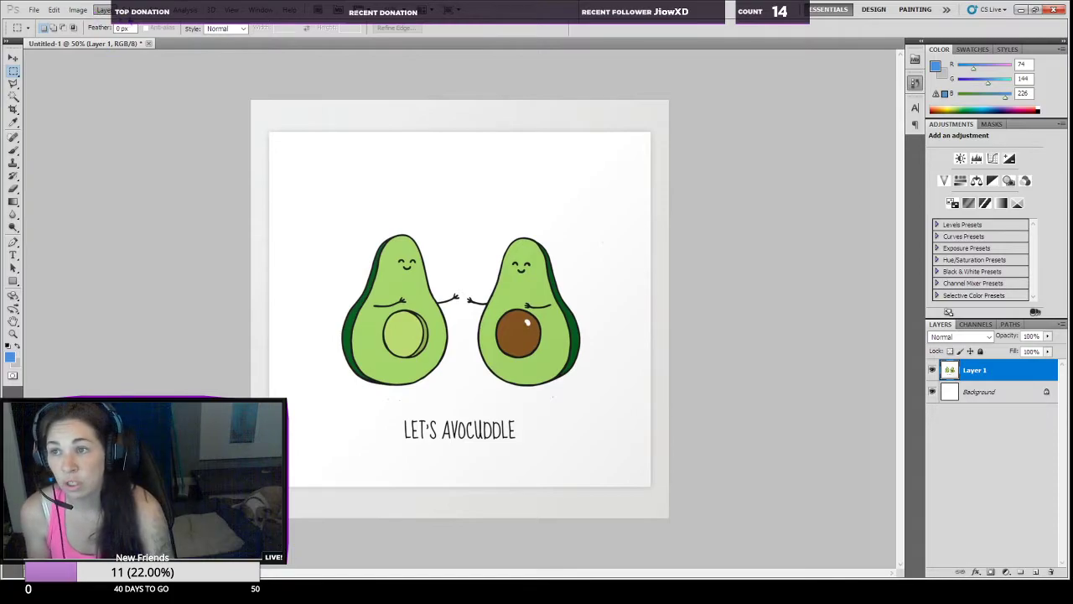
# Step: Start a Color Range selection on the pasted picture and sample the light green of the right avocado's body
pyautogui.click(157, 110)
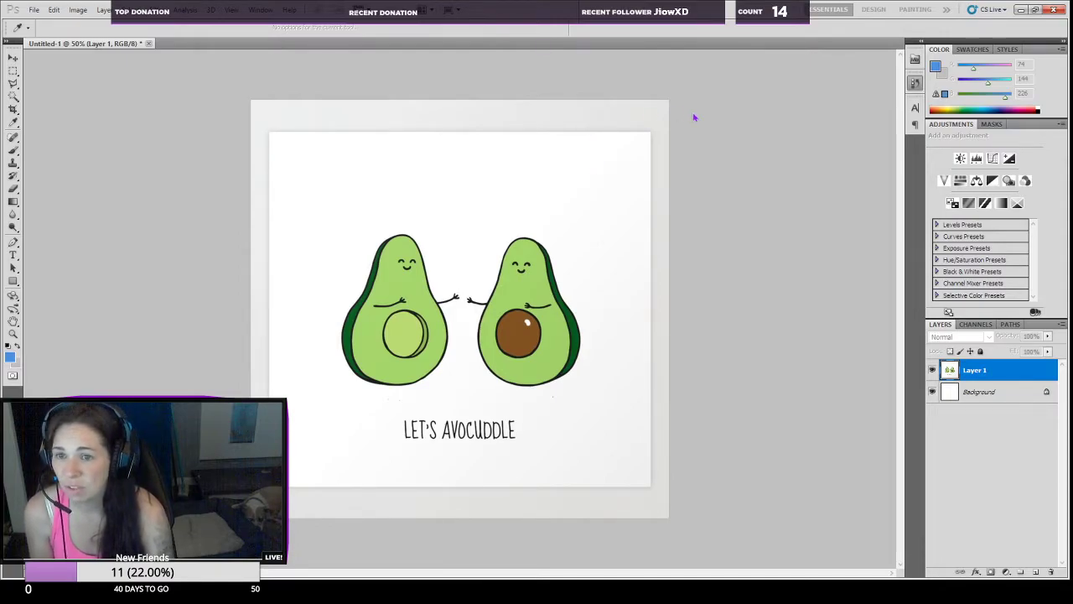
pyautogui.click(523, 285)
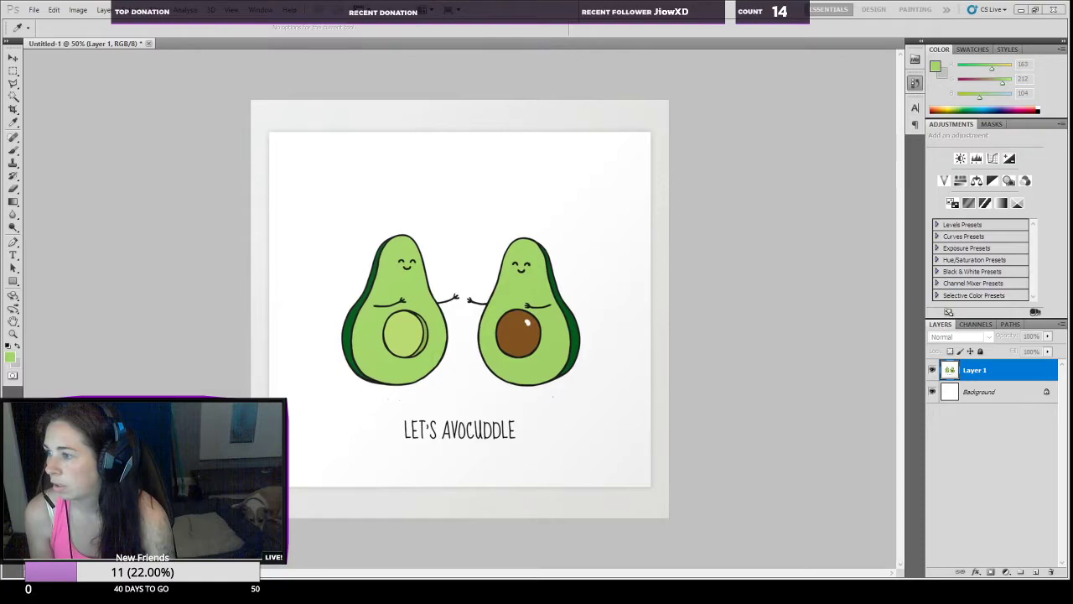
# Step: Switch to Streamlabs OBS, set the window capture source to the Photoshop Color Range window and place it beside the avocados
pyautogui.click(111, 128)
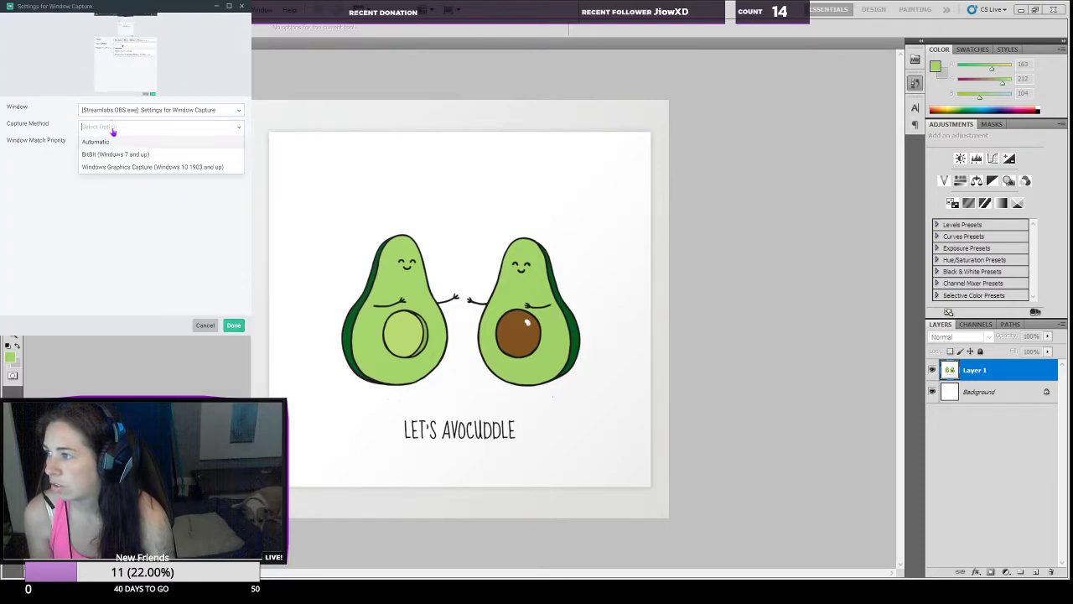
pyautogui.click(118, 111)
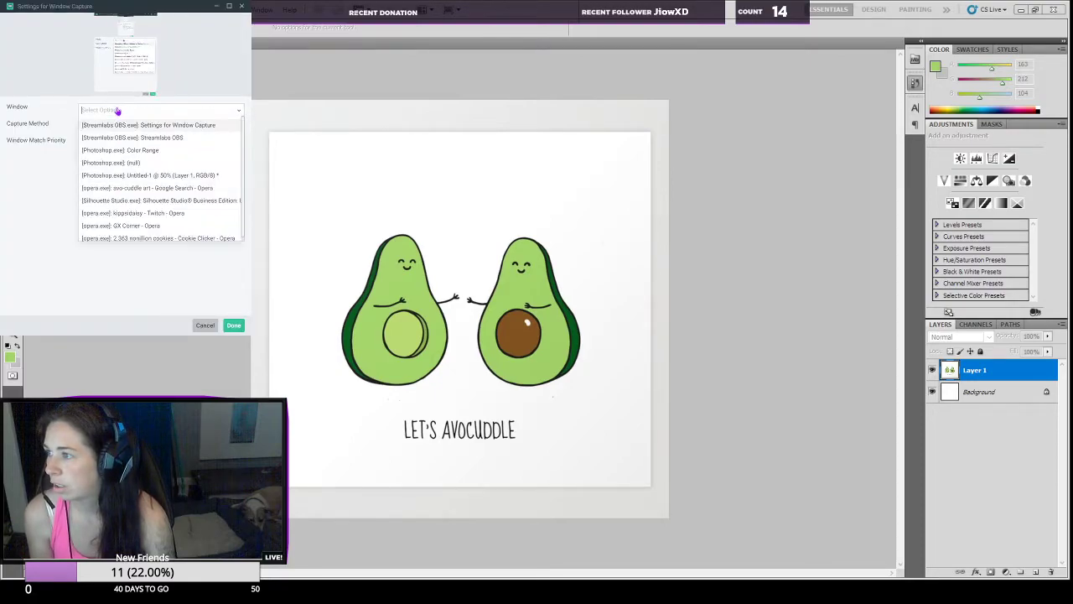
pyautogui.click(126, 151)
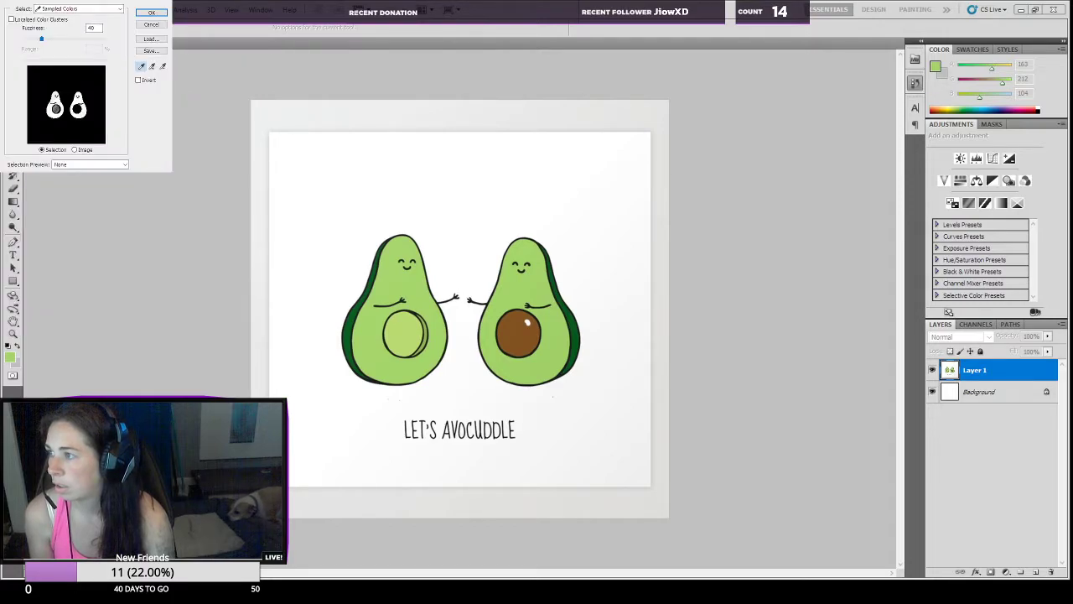
pyautogui.moveTo(84, 84); pyautogui.dragTo(685, 223)
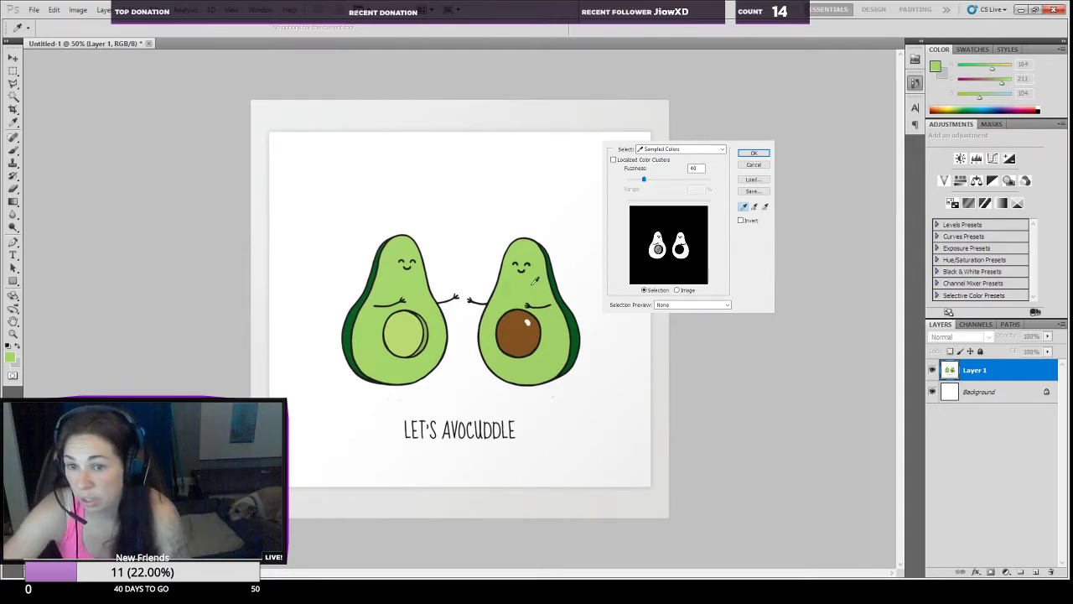
# Step: Try sampling the dark green rim and several spots of light green flesh on the right avocado for Color Range
pyautogui.click(538, 323)
pyautogui.click(576, 316)
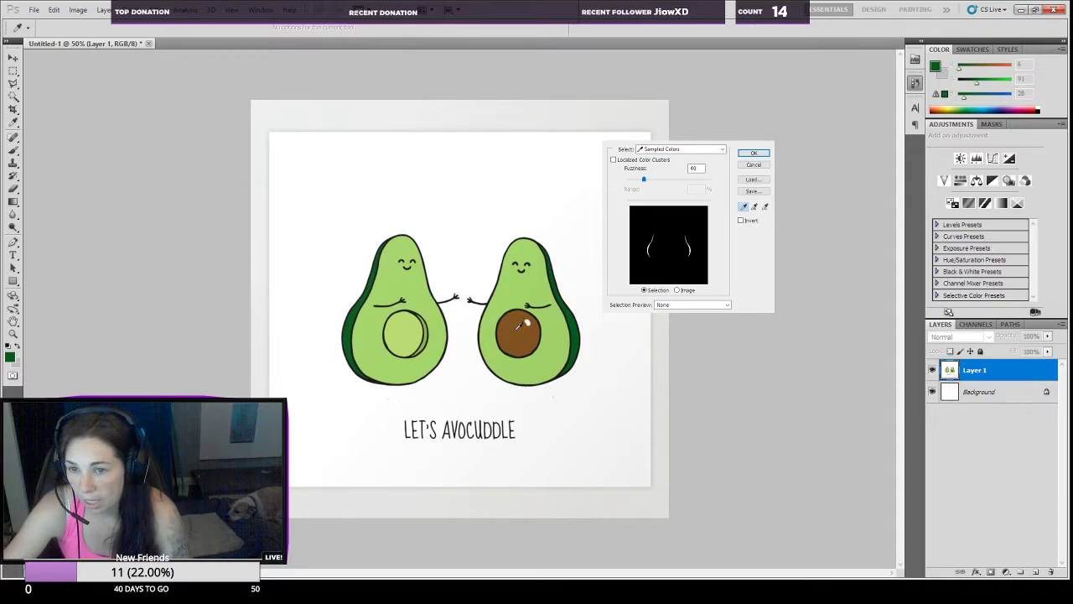
pyautogui.click(503, 293)
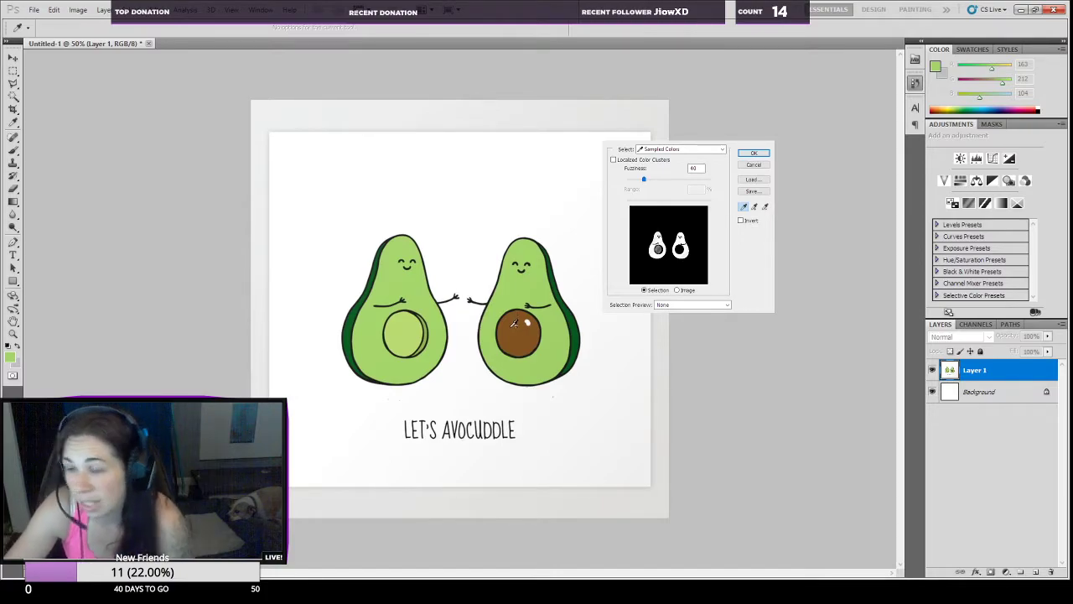
pyautogui.click(493, 318)
pyautogui.click(493, 359)
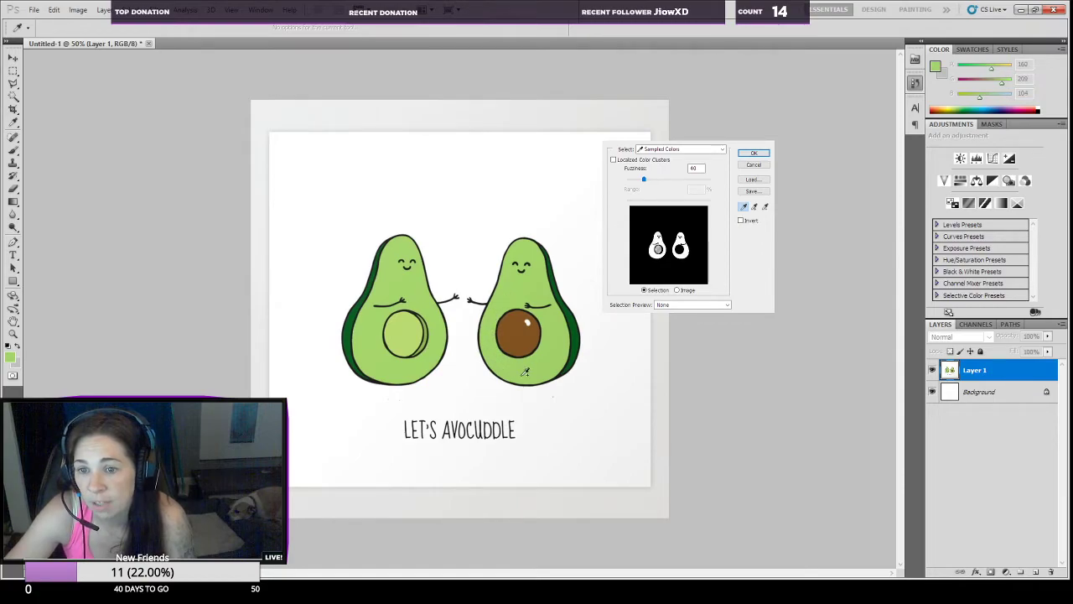
pyautogui.click(544, 350)
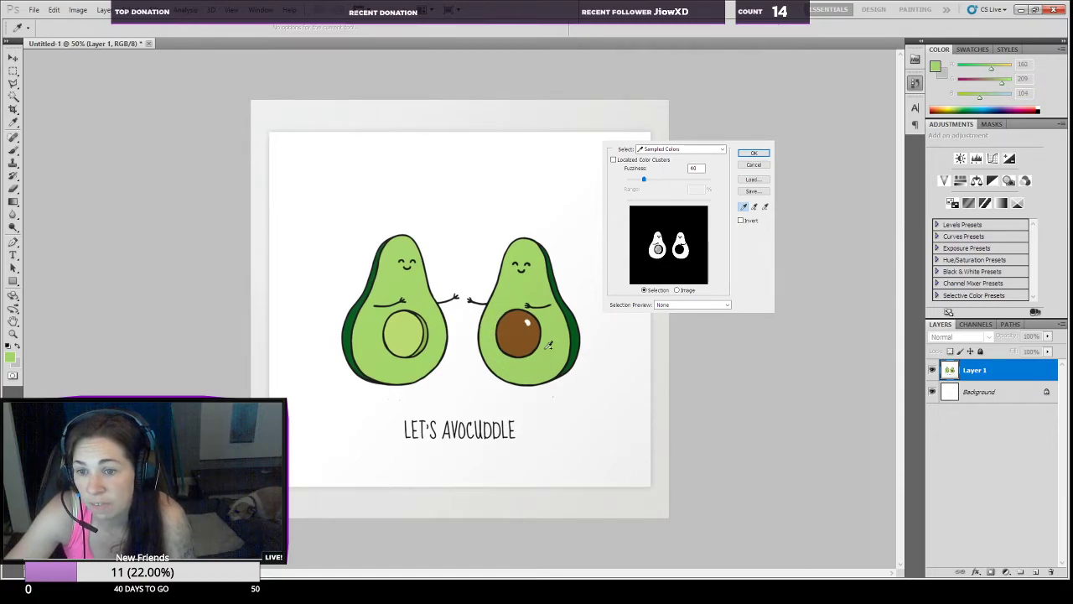
# Step: Try sampling the left avocado's pale pit hollow and the darker crescent shading along its edge for Color Range
pyautogui.click(402, 318)
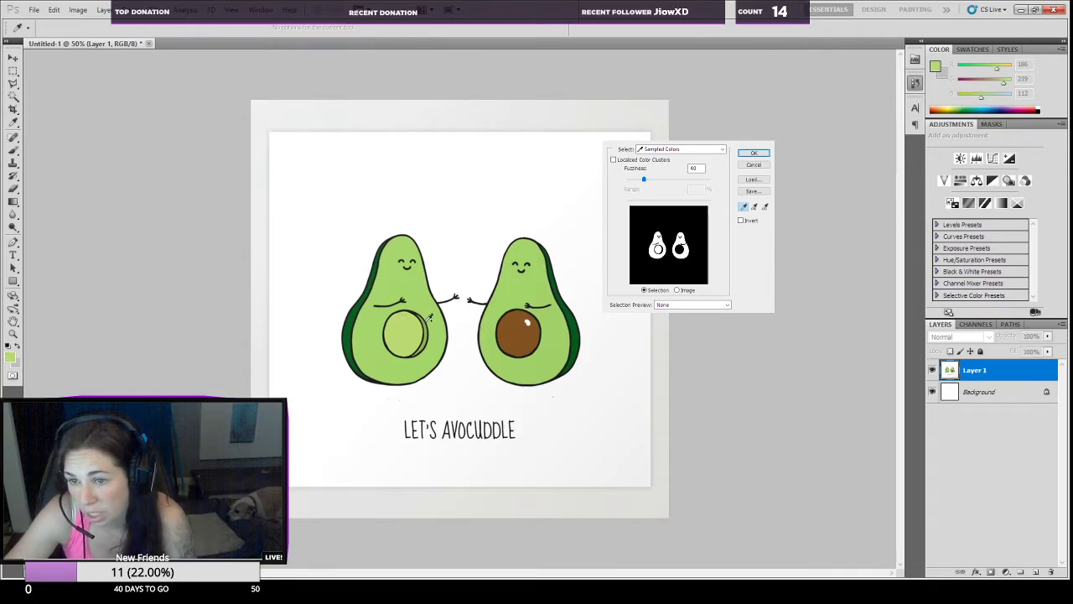
pyautogui.click(427, 320)
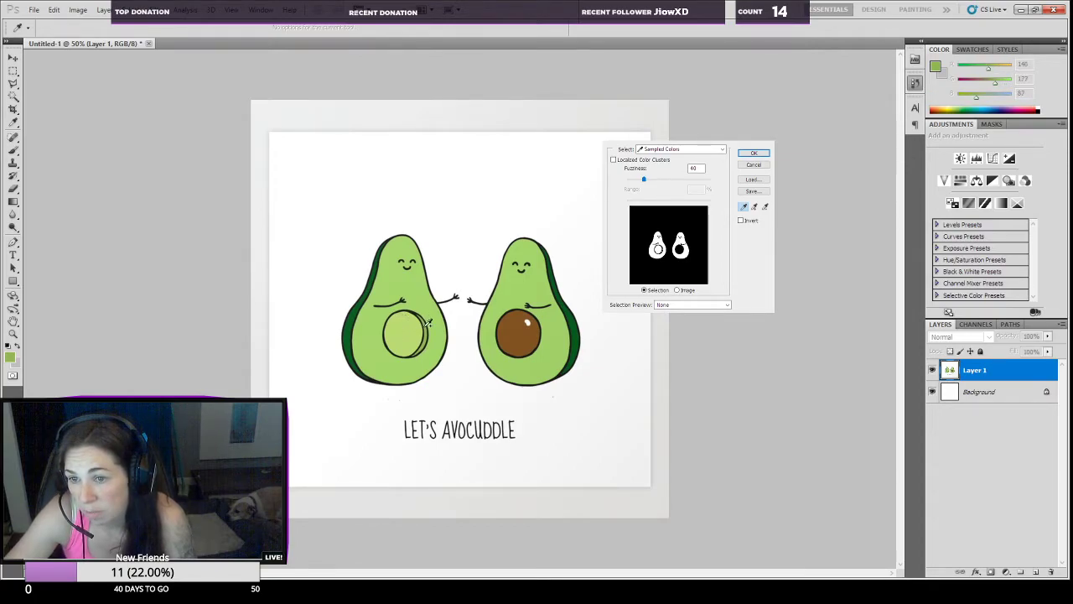
pyautogui.click(431, 329)
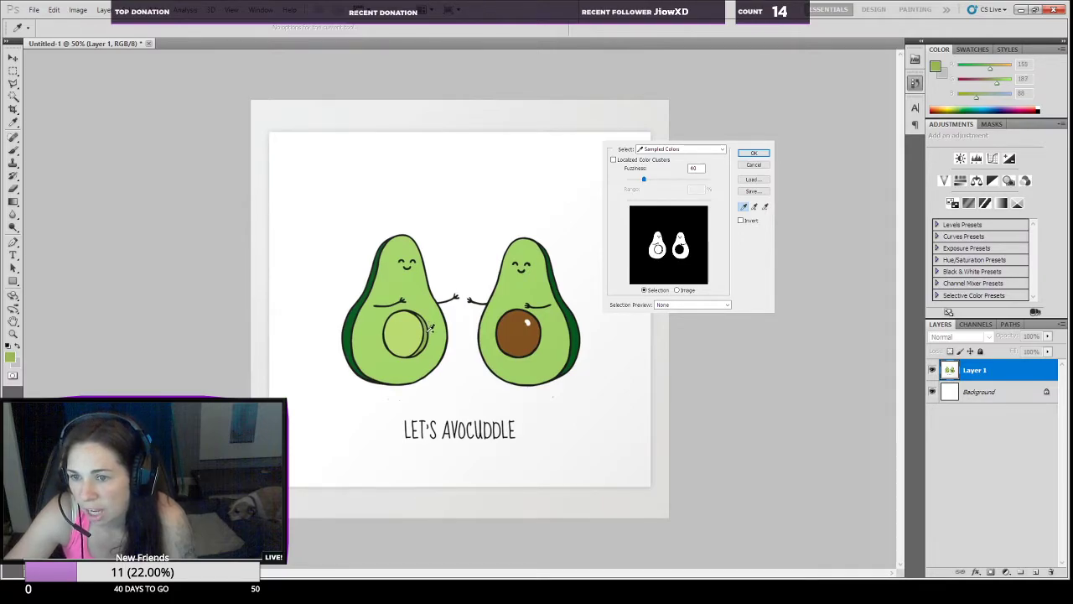
pyautogui.click(426, 336)
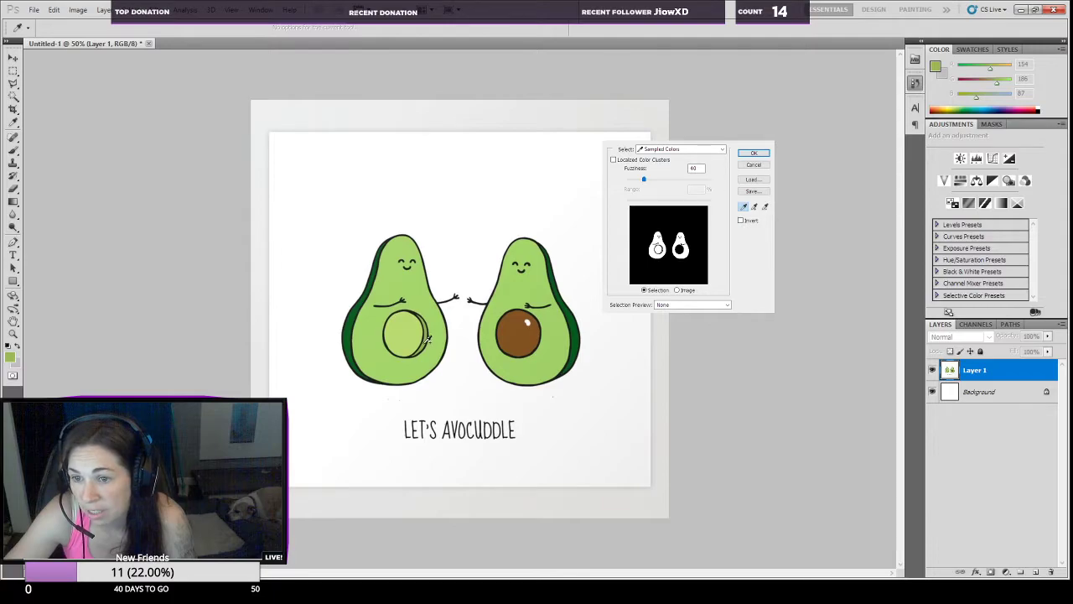
pyautogui.click(428, 338)
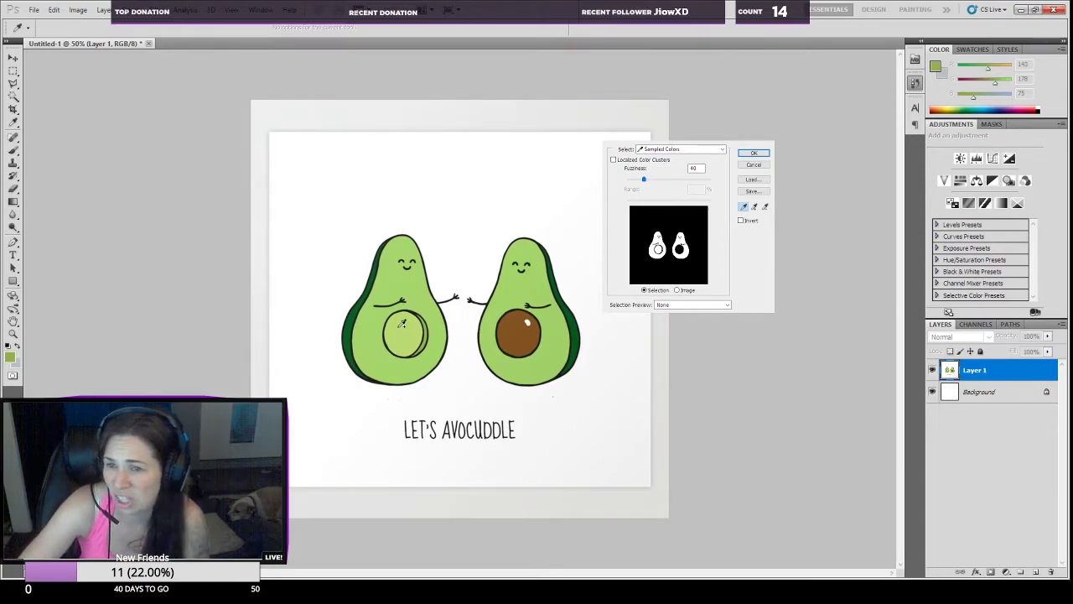
# Step: Select the light green flesh by sampling the left avocado's body in Color Range and inspect the selection edges around the pit hollow
pyautogui.click(372, 320)
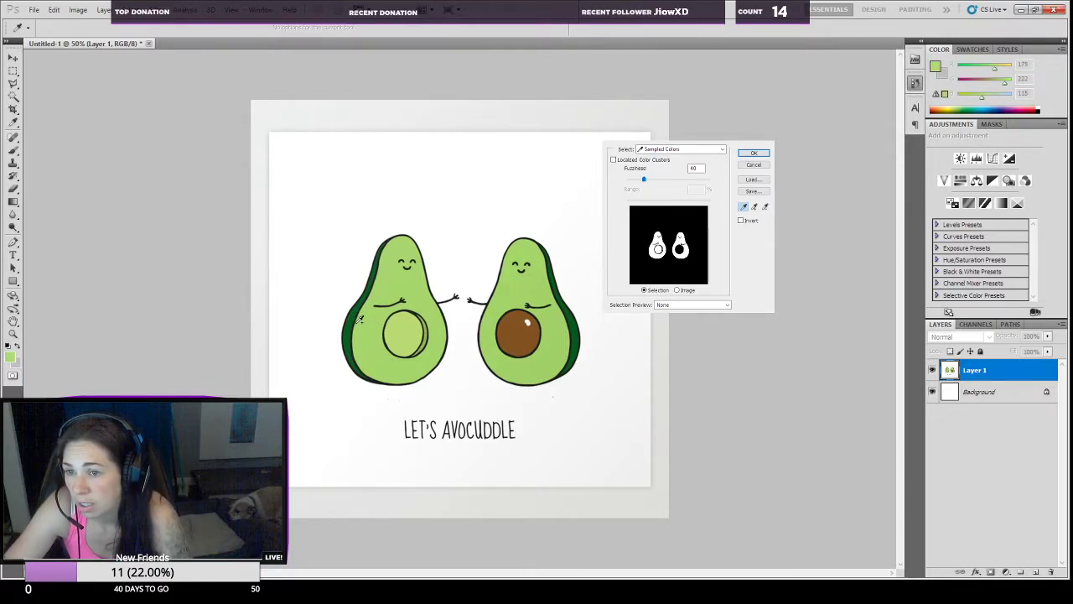
pyautogui.click(754, 154)
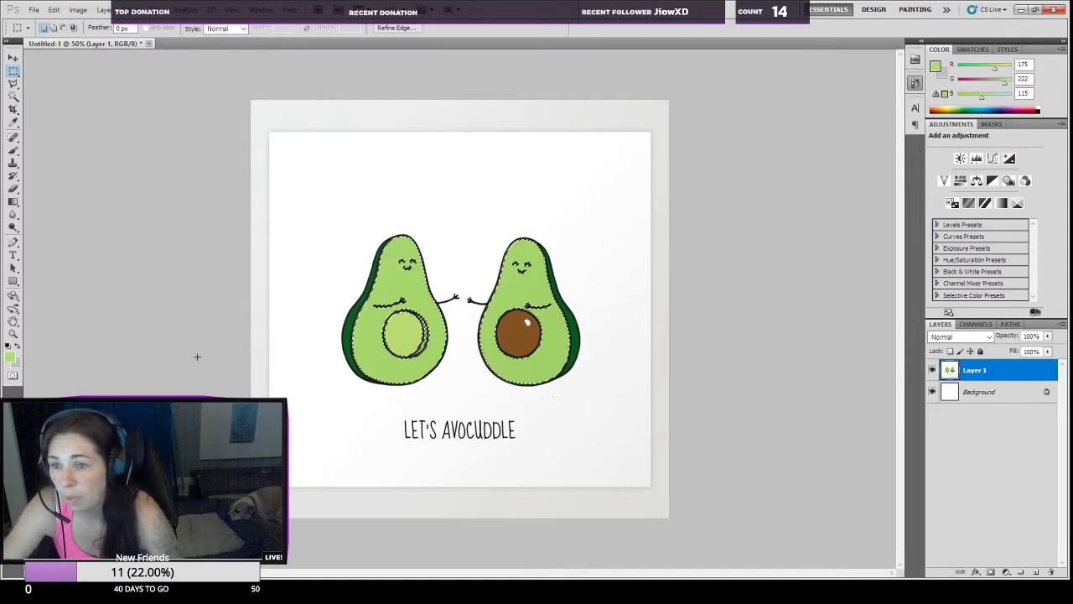
pyautogui.press('z')
pyautogui.click(410, 345)
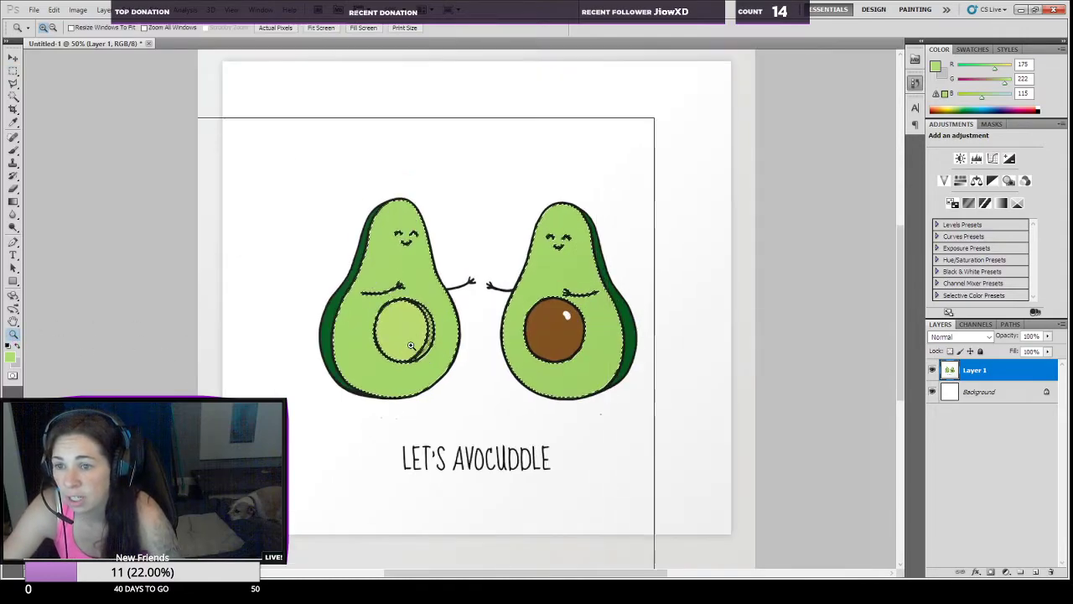
pyautogui.click(411, 346)
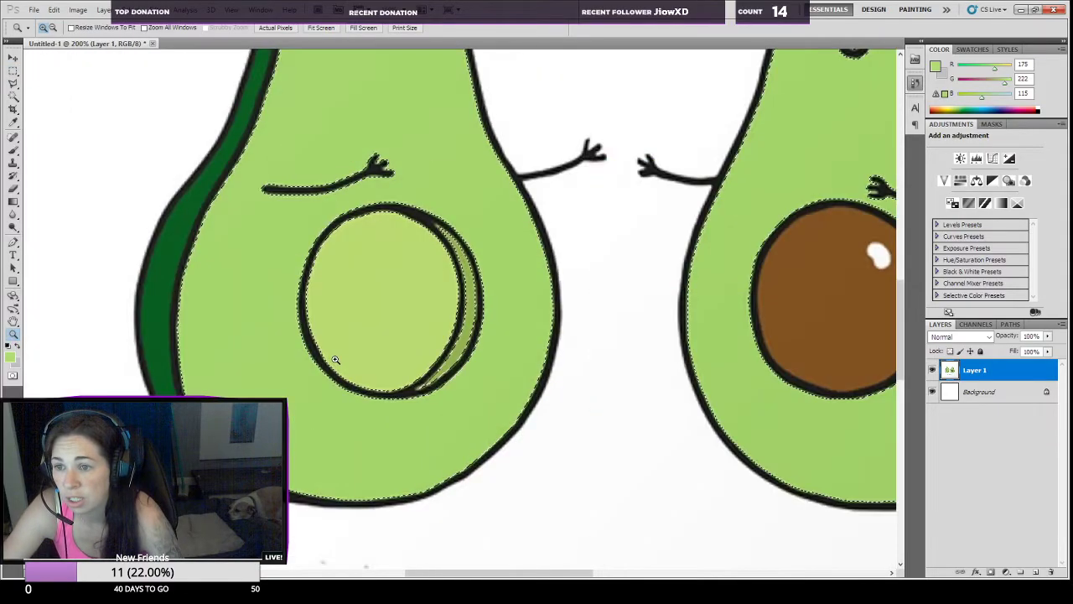
pyautogui.click(285, 364)
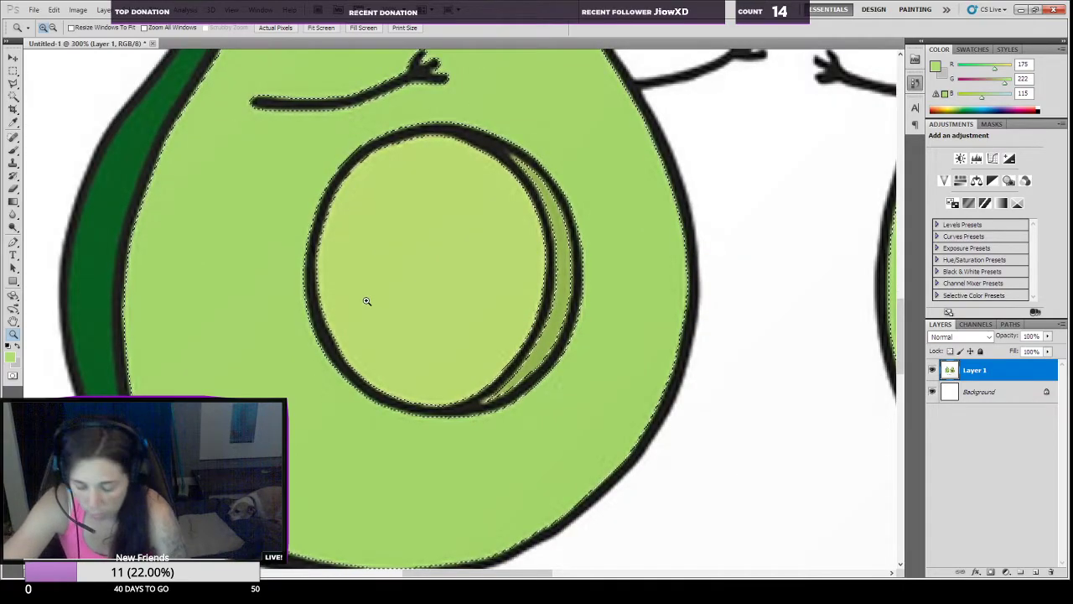
pyautogui.scroll(5, 412, 240)
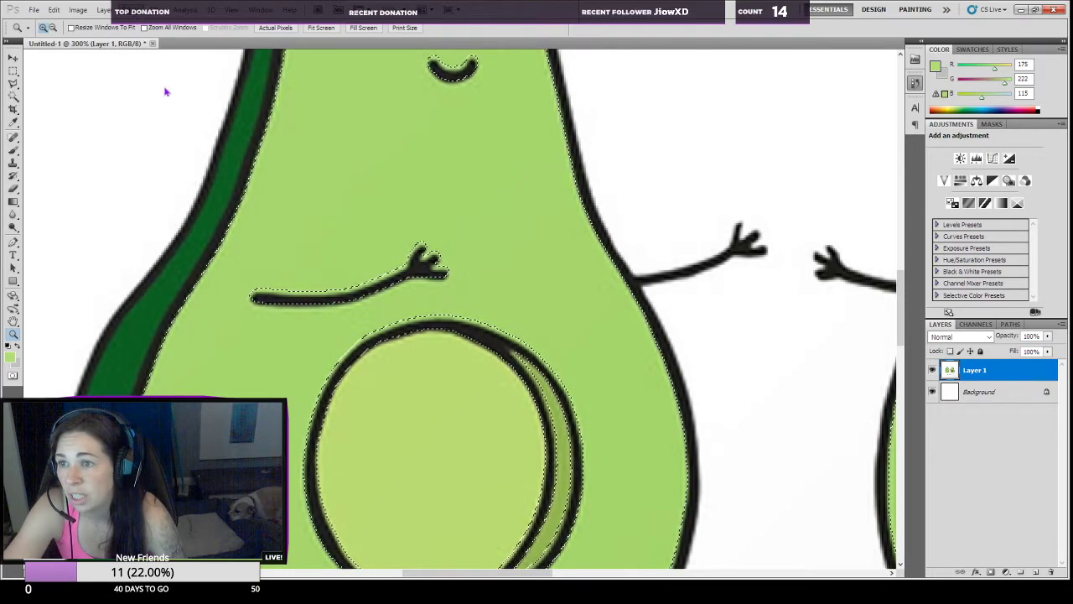
# Step: Try to refine the selection with a second Color Range sampled beside the left avocado's pit hollow, and deselect everything
pyautogui.click(168, 108)
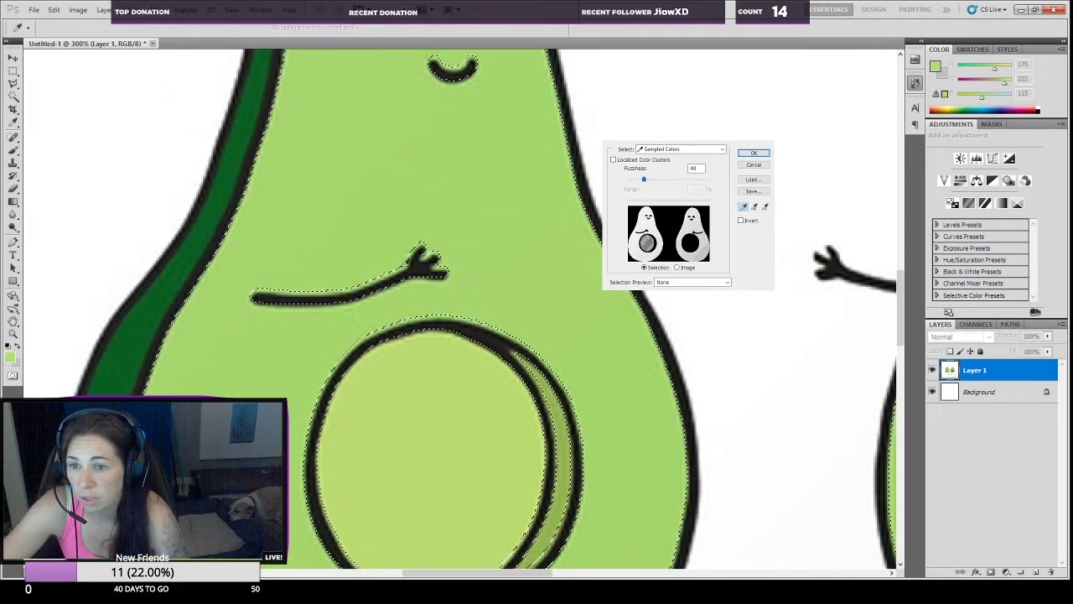
pyautogui.keyDown('shift'); pyautogui.click(563, 352); pyautogui.keyUp('shift')
pyautogui.keyDown('shift'); pyautogui.click(563, 423); pyautogui.keyUp('shift')
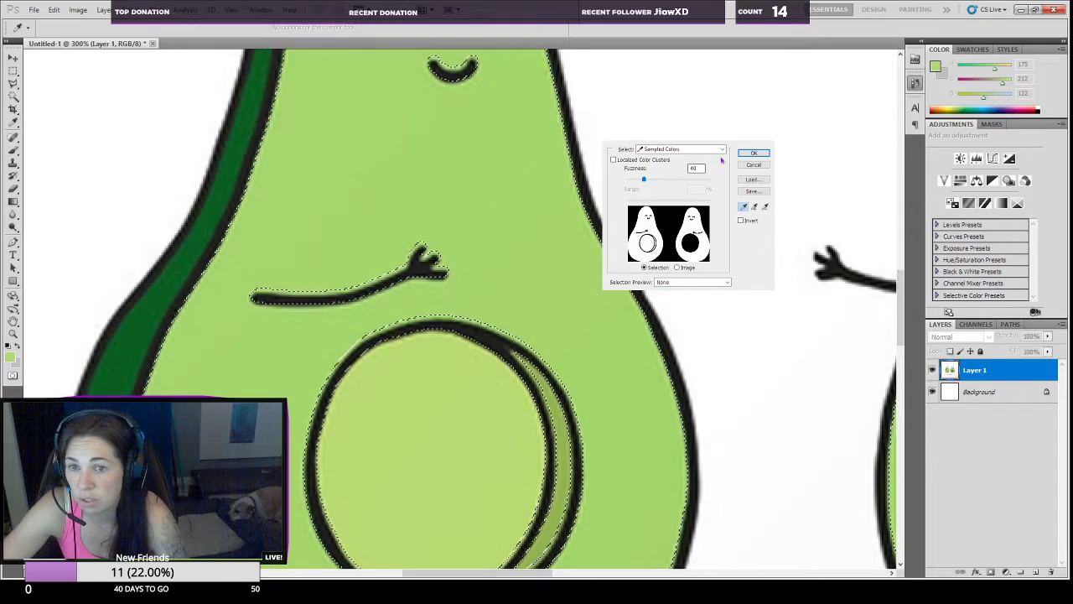
pyautogui.press('Return')
pyautogui.press('z')
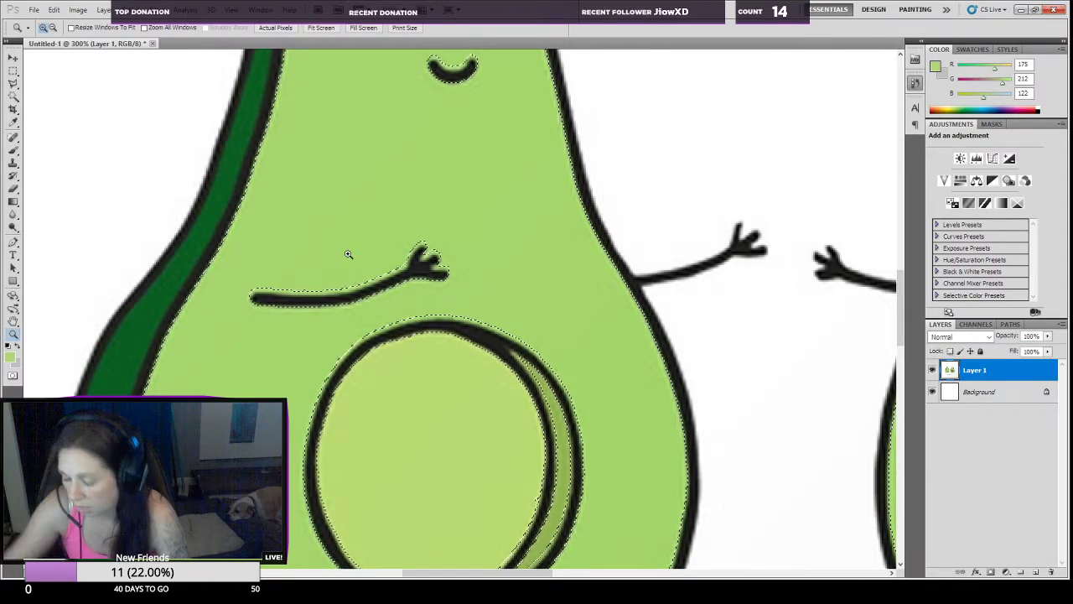
pyautogui.hotkey('ctrl', 'd')
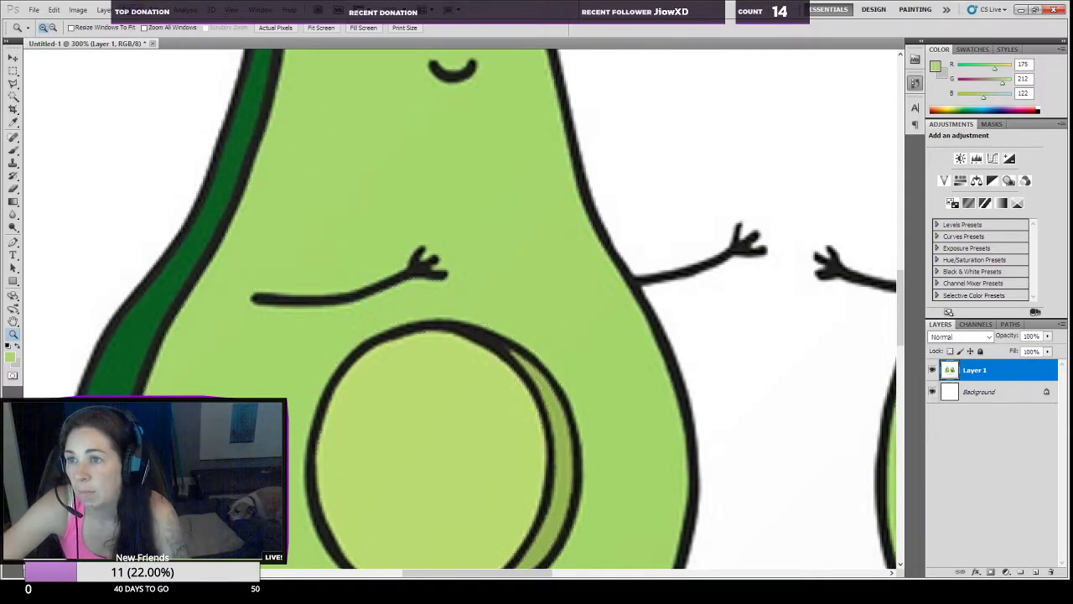
# Step: Select the light green flesh of both avocados with Color Range, sampling the left avocado's body above the arm
pyautogui.press('i')
pyautogui.click(328, 249)
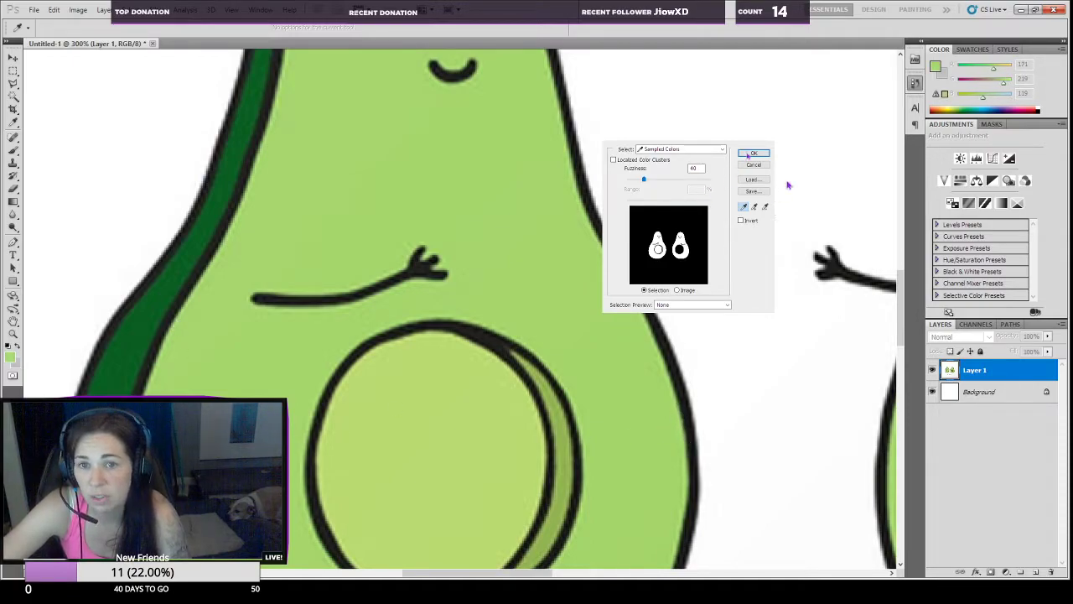
pyautogui.press('Return')
pyautogui.press('z')
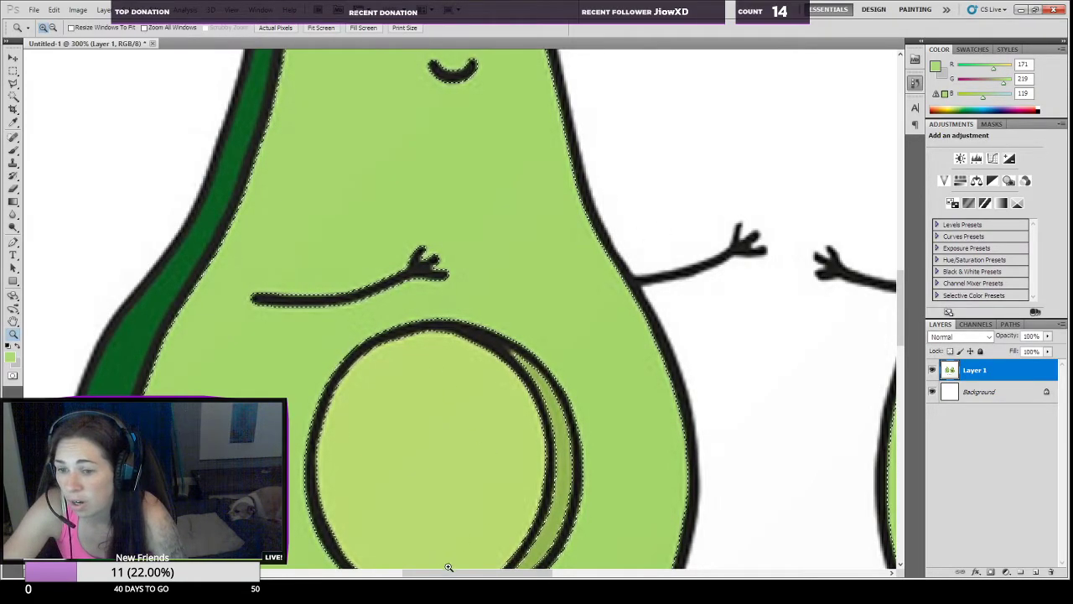
# Step: Inspect the selection edges around the right avocado's arm and pit, using the Quick Mask overlay
pyautogui.moveTo(444, 572); pyautogui.dragTo(545, 571)
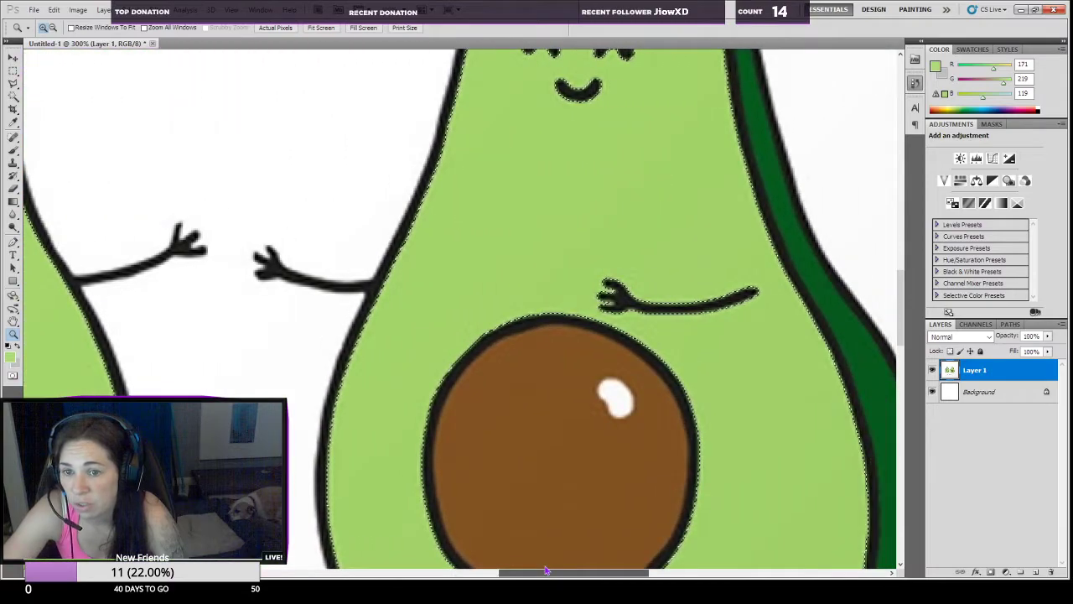
pyautogui.click(606, 300)
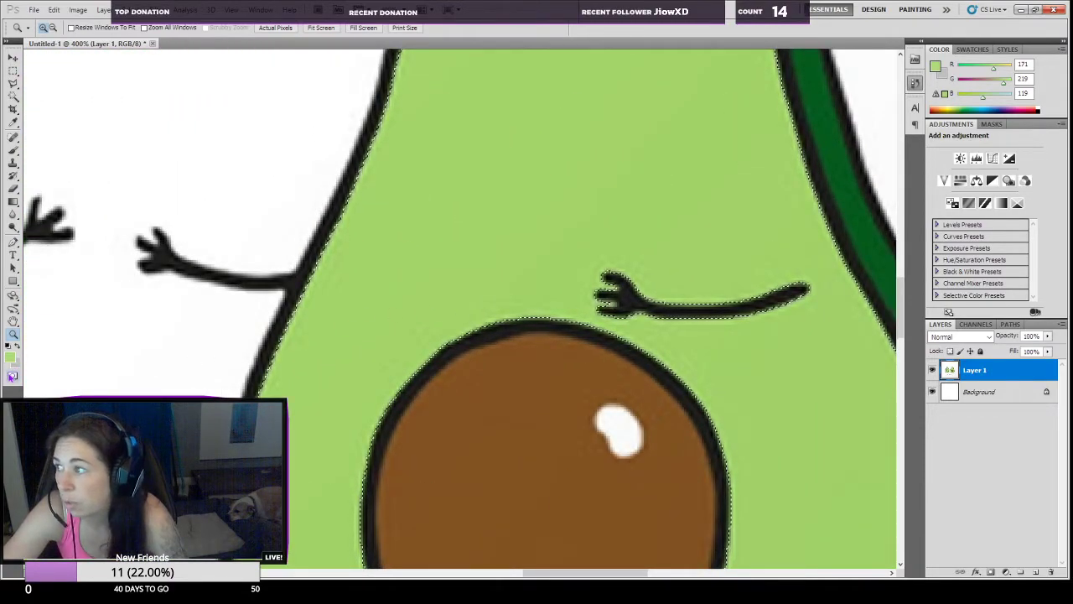
pyautogui.click(12, 377)
pyautogui.click(13, 376)
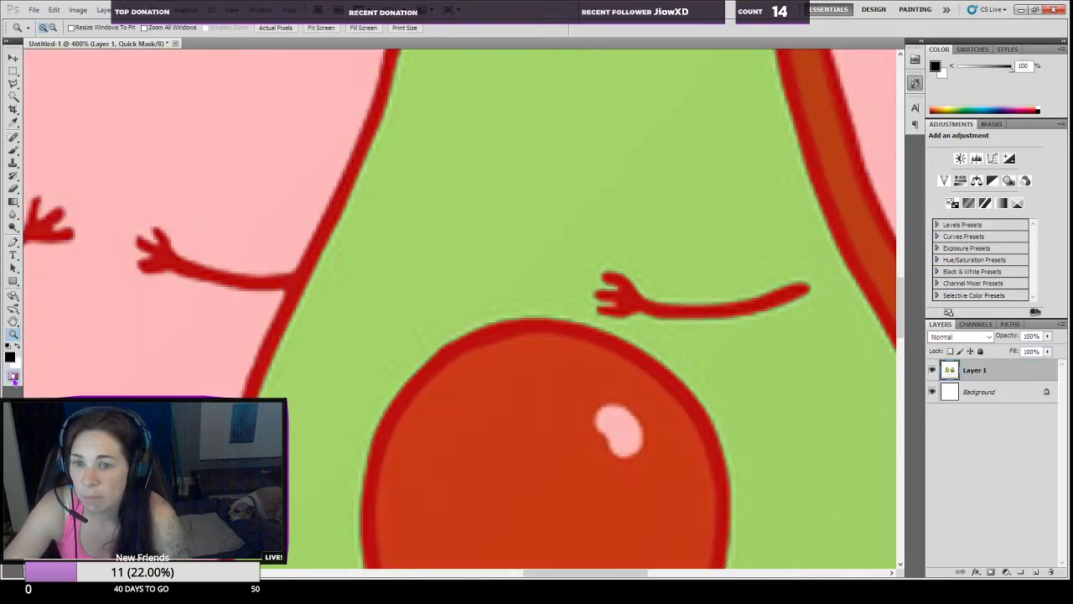
# Step: Leave Quick Mask and check the selection outline all the way around the right avocado's brown pit
pyautogui.click(13, 189)
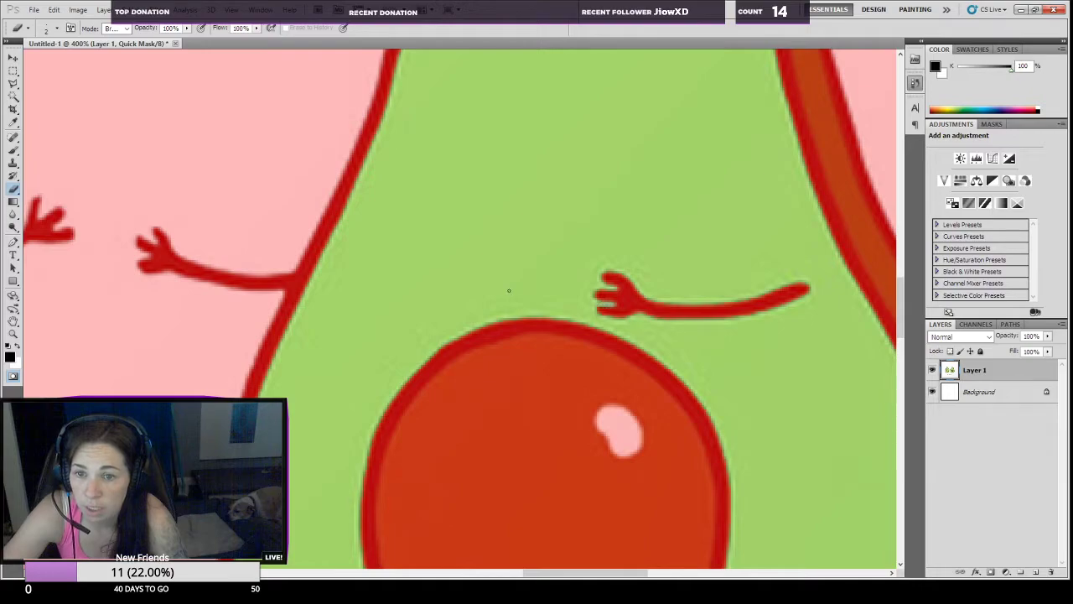
pyautogui.click(13, 374)
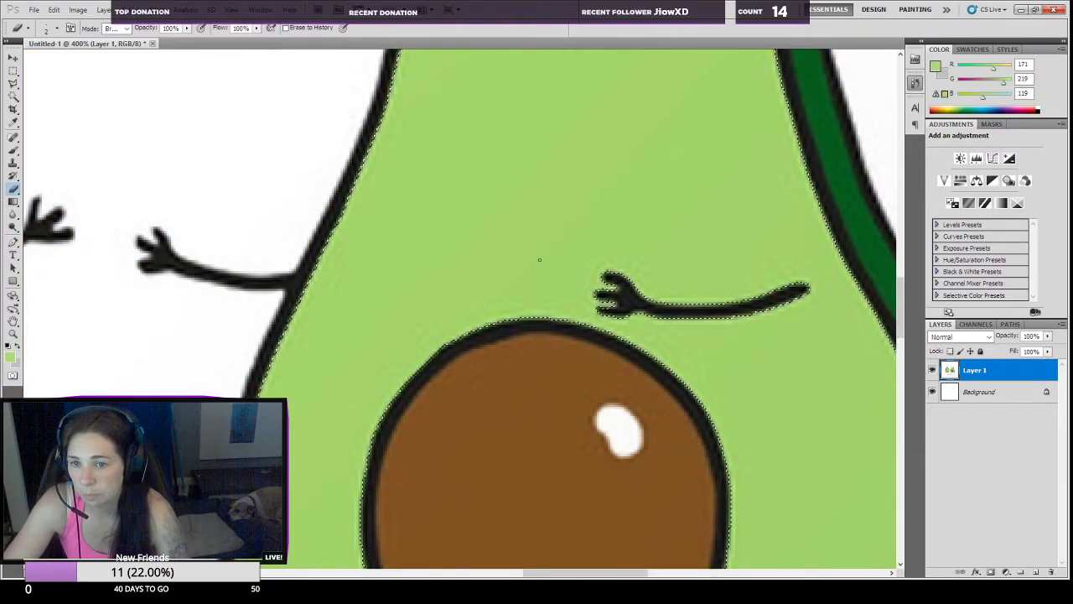
pyautogui.scroll(-4, 539, 251)
pyautogui.scroll(-4, 539, 259)
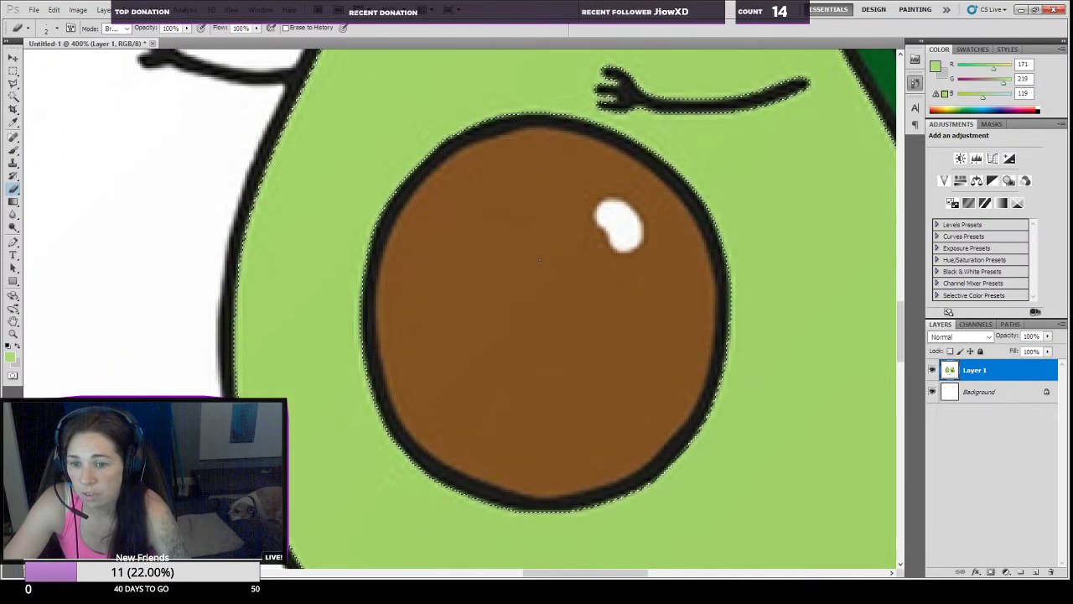
# Step: Copy the selected light green flesh to its own layer and hide Layer 1 to view the copy alone
pyautogui.click(14, 333)
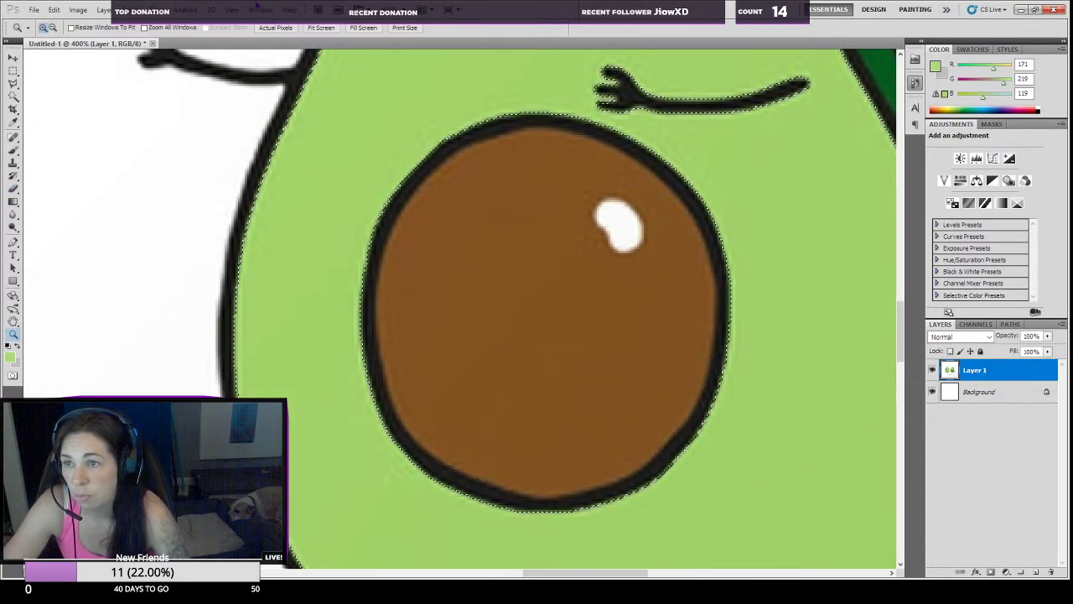
pyautogui.hotkey('ctrl', '0')
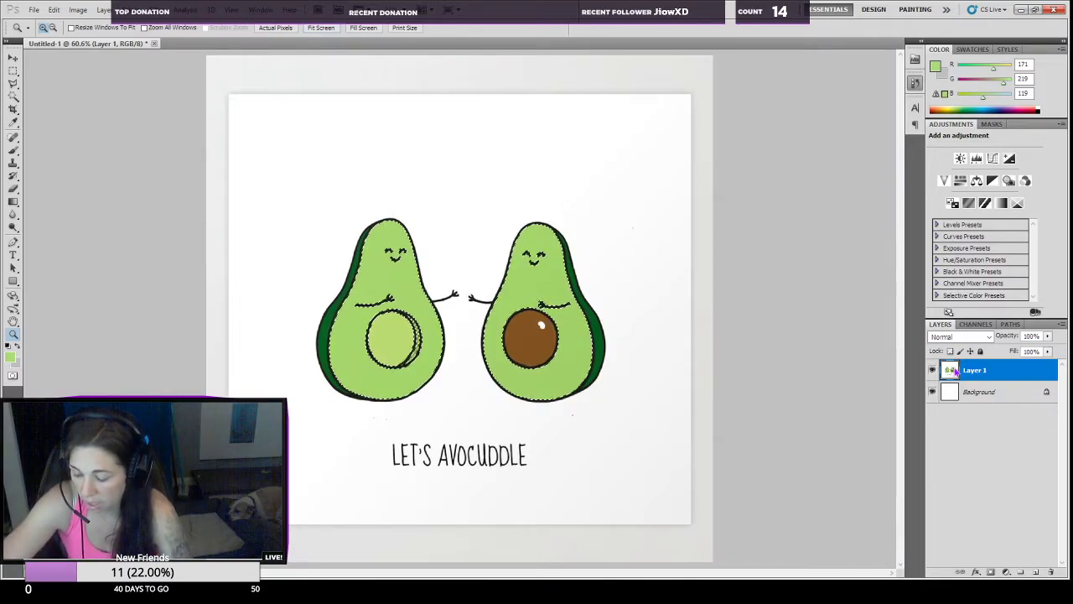
pyautogui.hotkey('ctrl', 'j')
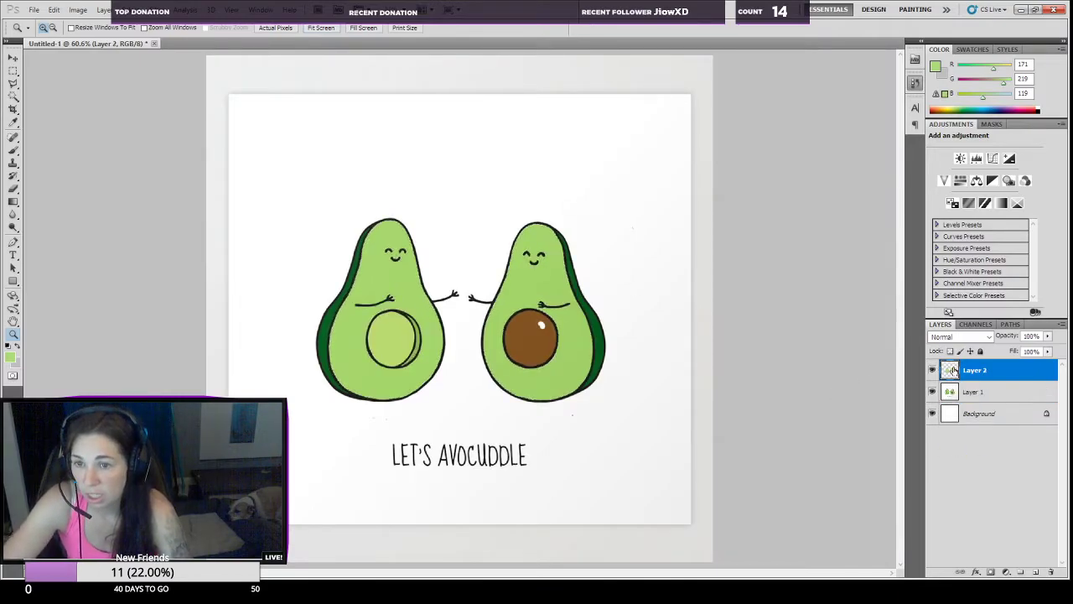
pyautogui.click(932, 391)
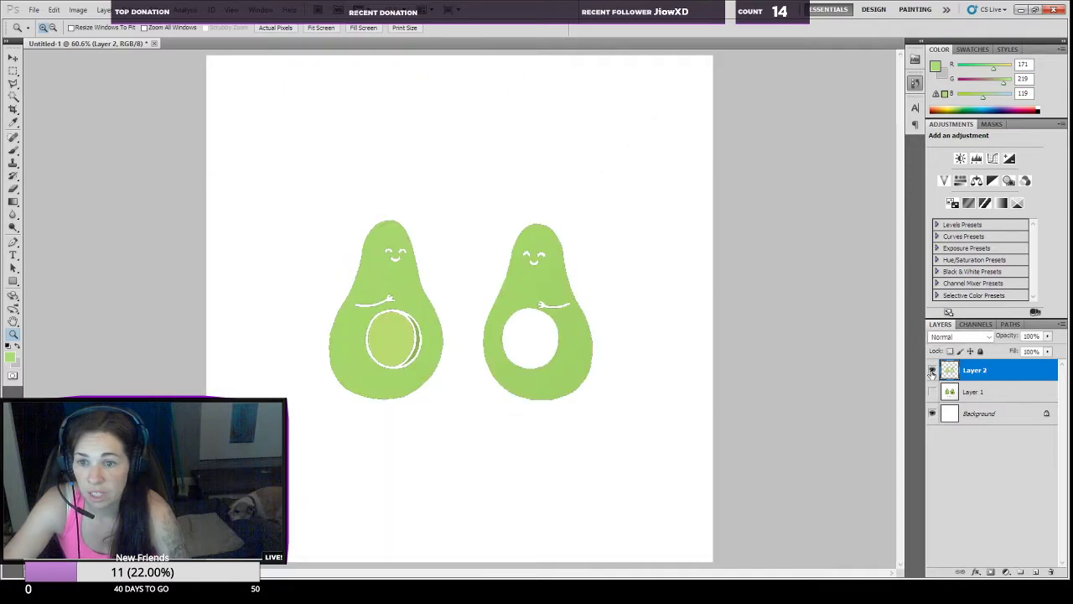
# Step: Hide the copied flesh layer in favour of Layer 1 and rename it as Light green
pyautogui.click(932, 371)
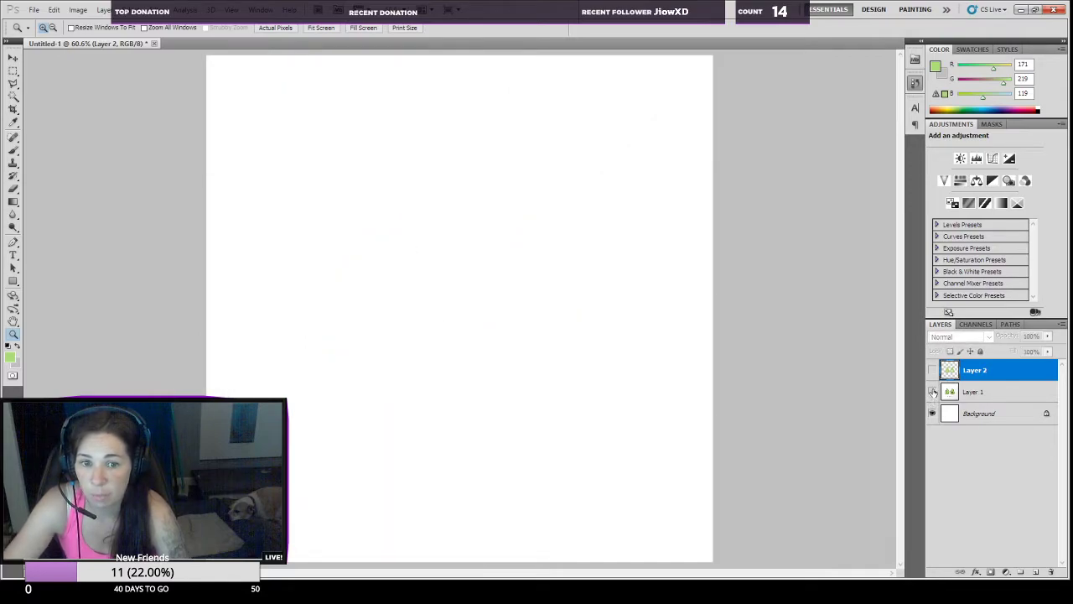
pyautogui.click(932, 391)
pyautogui.doubleClick(970, 371)
pyautogui.write('Light green')
pyautogui.press('Return')
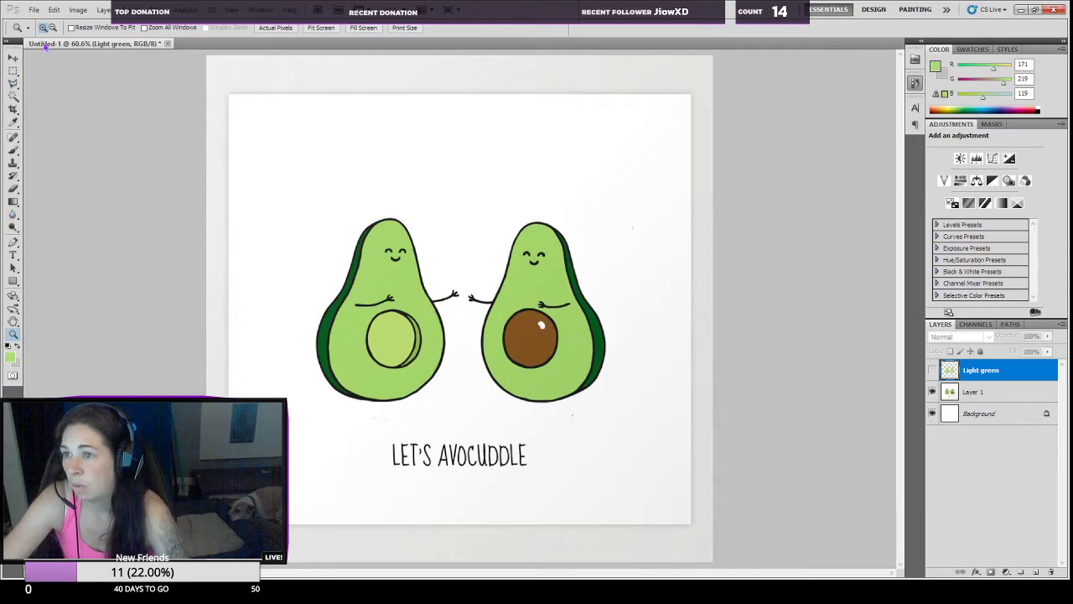
# Step: Start a Color Range selection on Layer 1, sampling the dark green rind on the left avocado's outer side
pyautogui.click(961, 393)
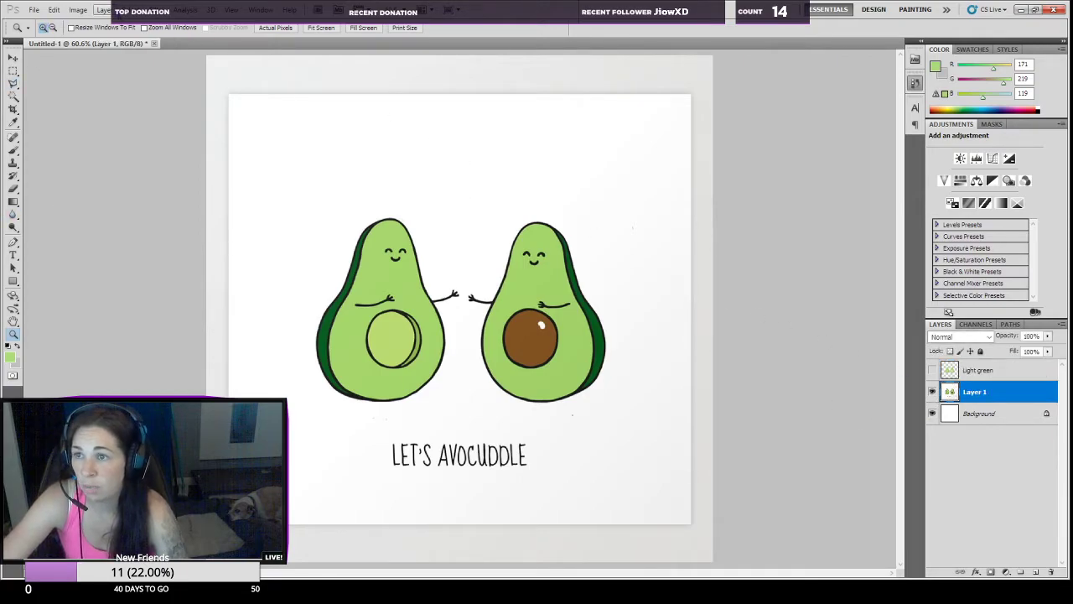
pyautogui.click(153, 109)
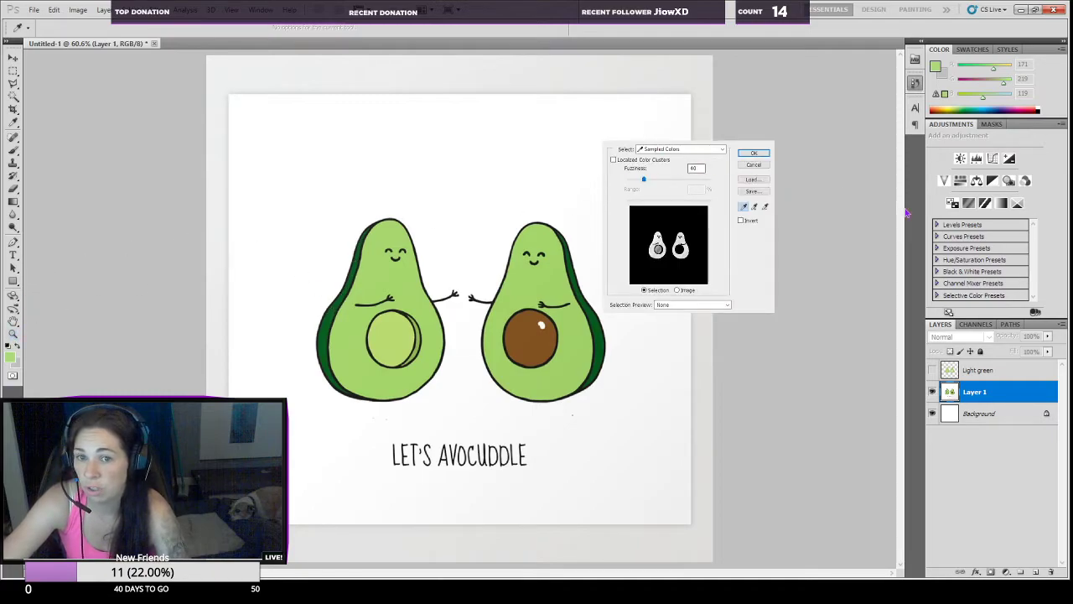
pyautogui.click(760, 166)
pyautogui.click(341, 319)
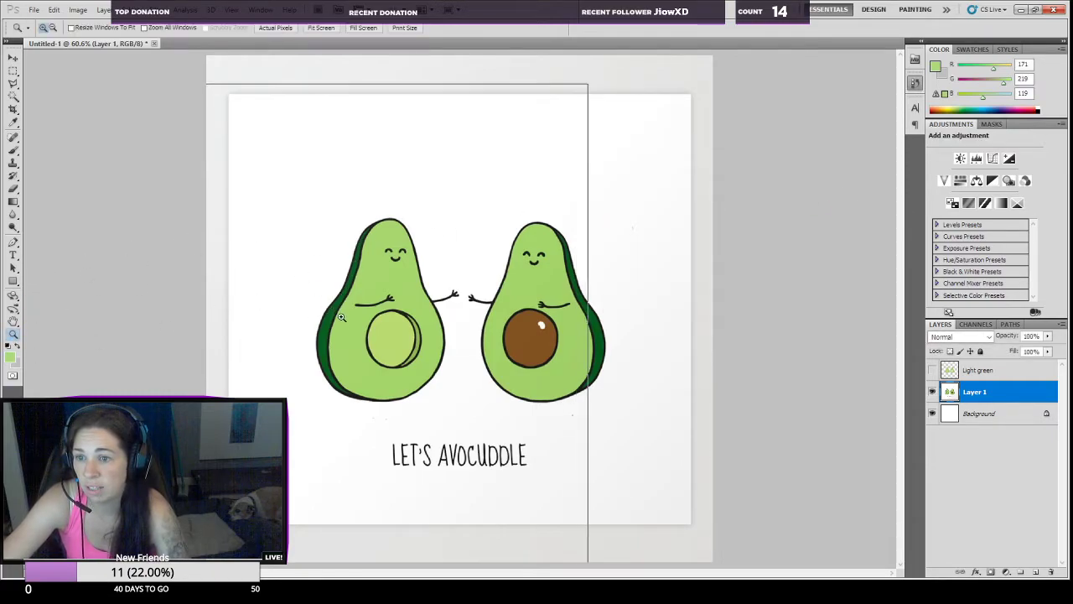
pyautogui.click(325, 300)
pyautogui.click(346, 294)
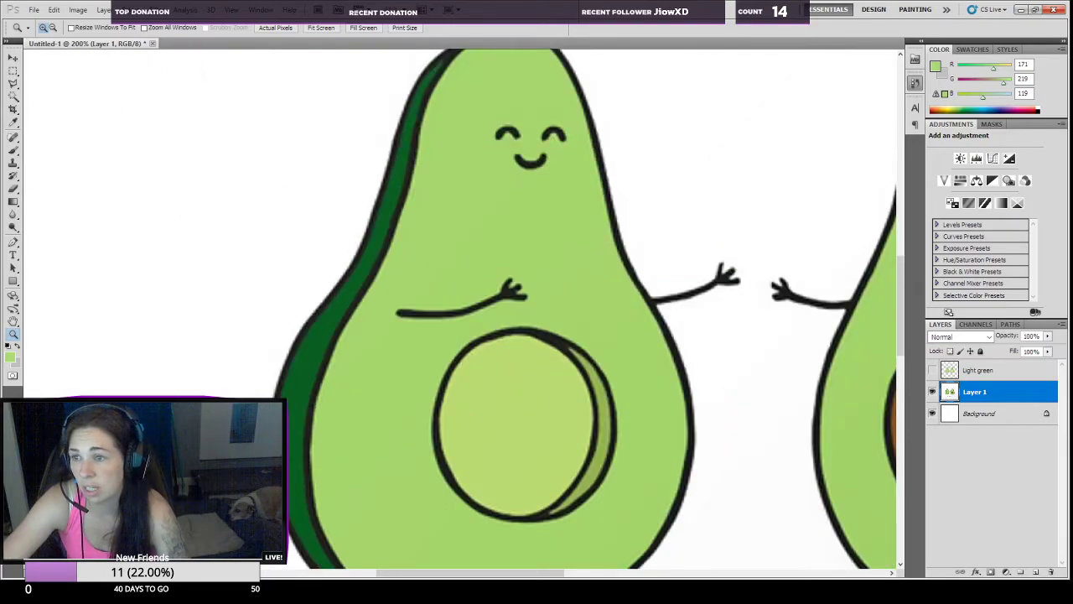
pyautogui.click(152, 111)
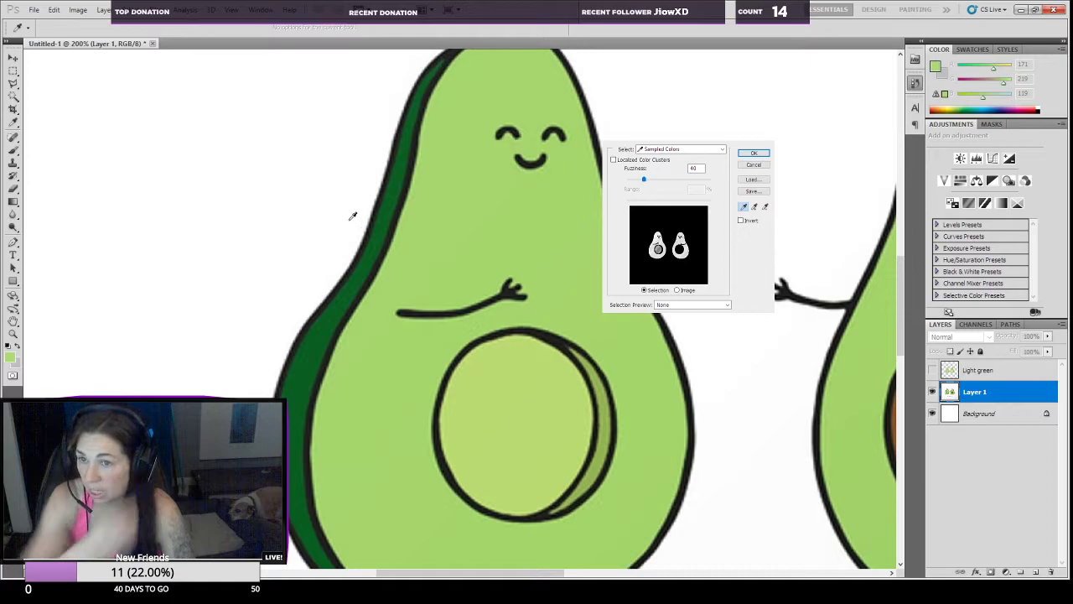
pyautogui.click(386, 220)
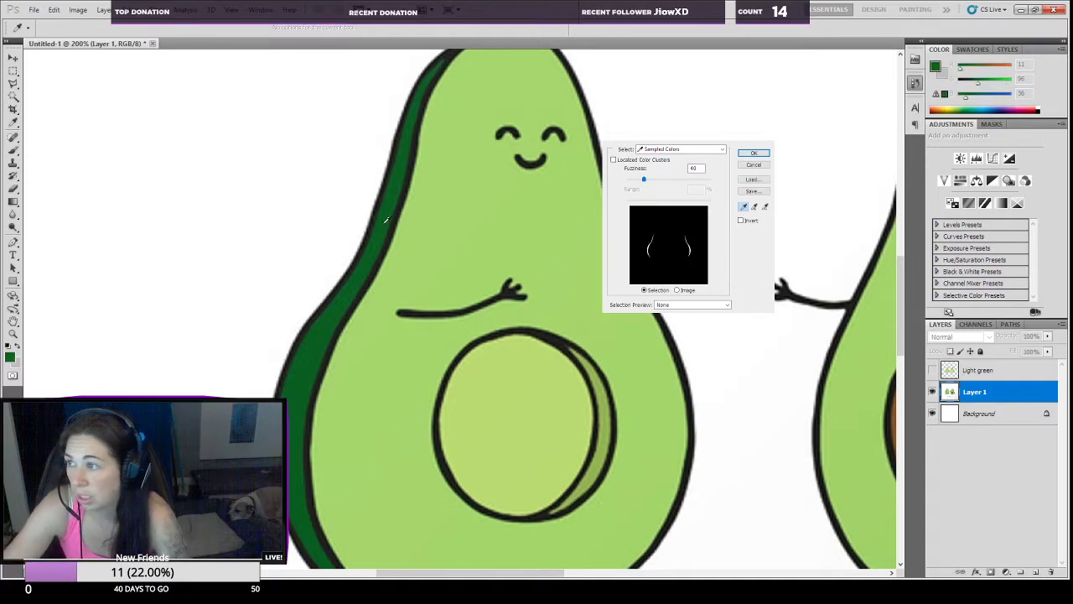
# Step: Try other Color Range sample points along the left avocado's dark green rind, comparing the selection preview with the image
pyautogui.click(373, 240)
pyautogui.click(366, 248)
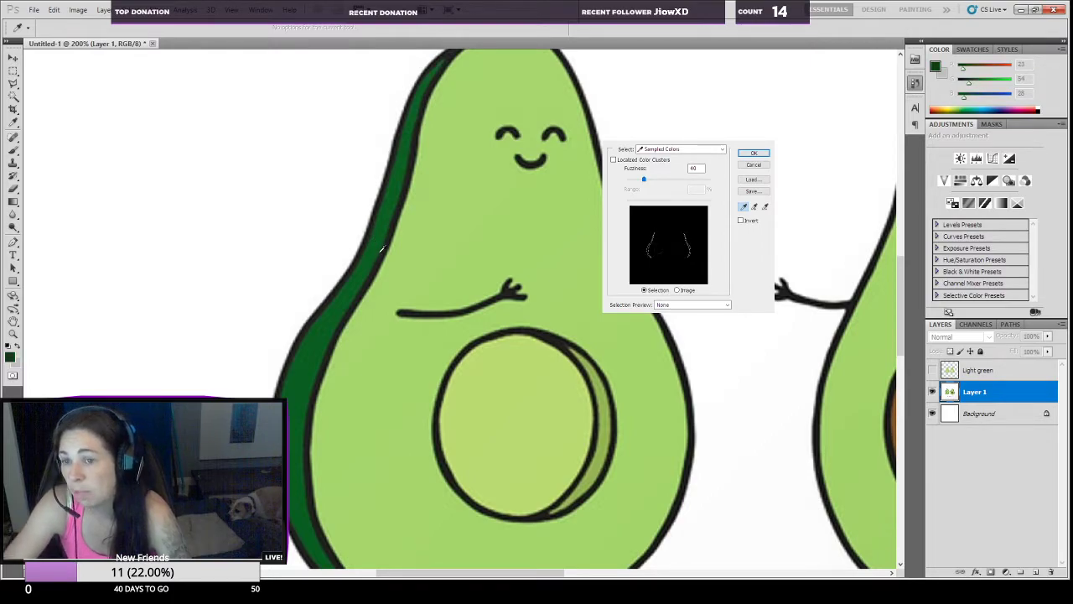
pyautogui.press('ctrl')
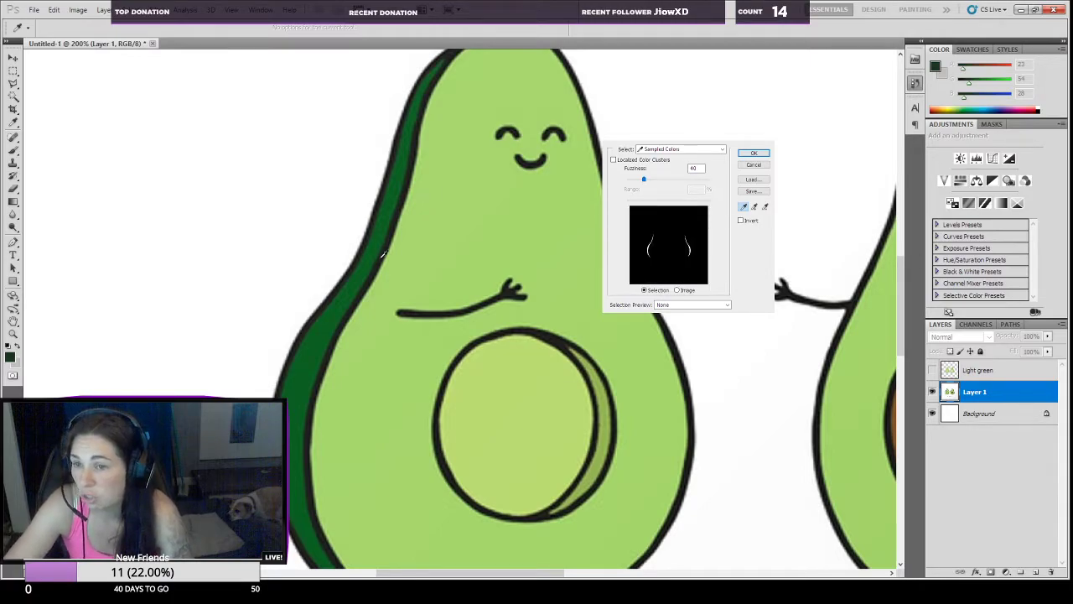
pyautogui.click(375, 258)
pyautogui.click(362, 265)
pyautogui.click(358, 276)
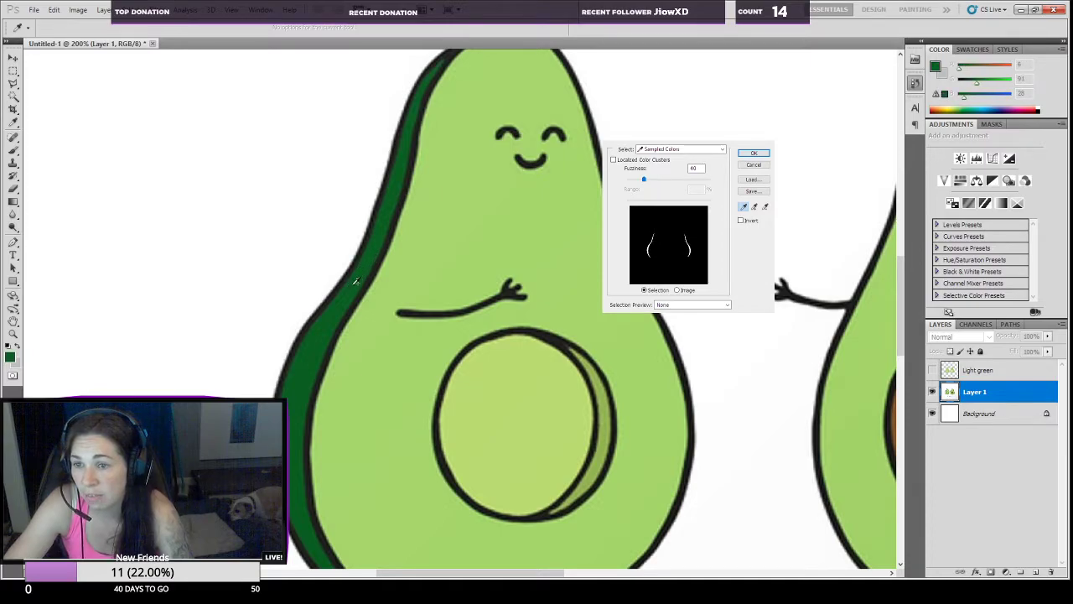
pyautogui.click(341, 291)
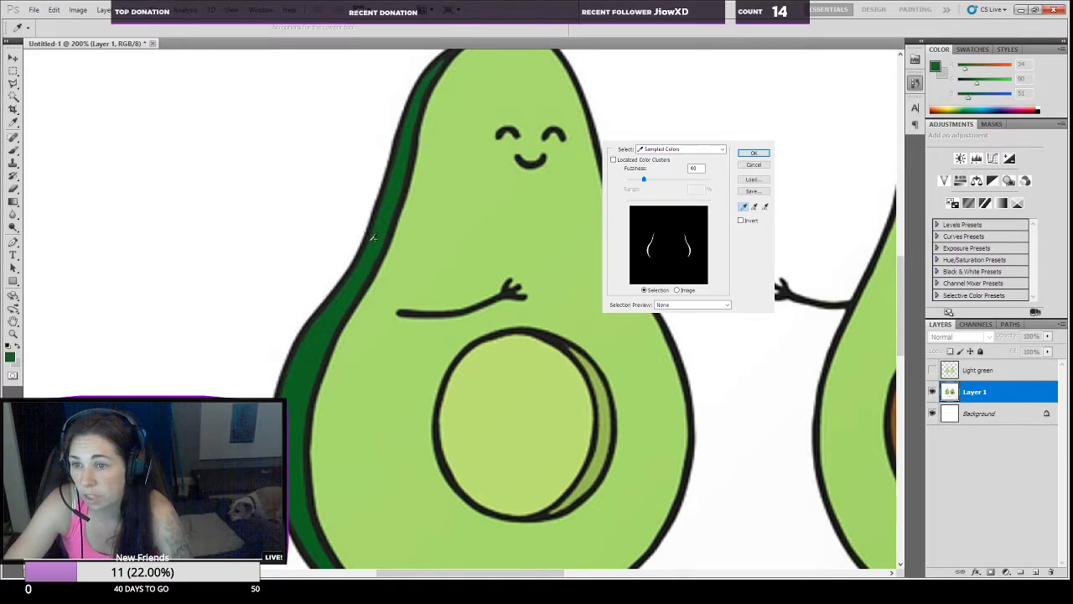
pyautogui.click(401, 149)
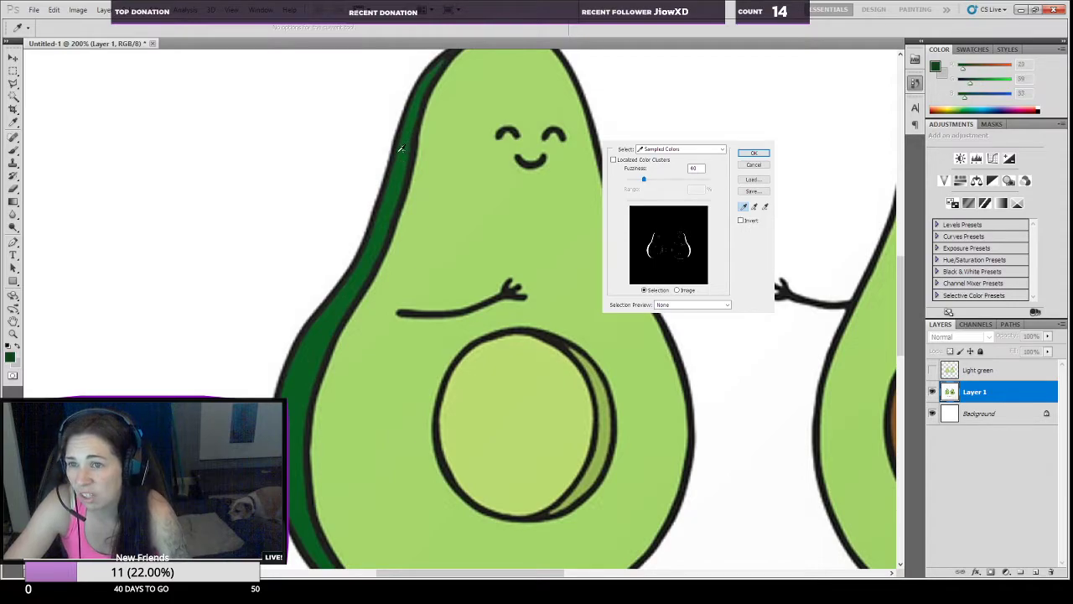
pyautogui.press('ctrl')
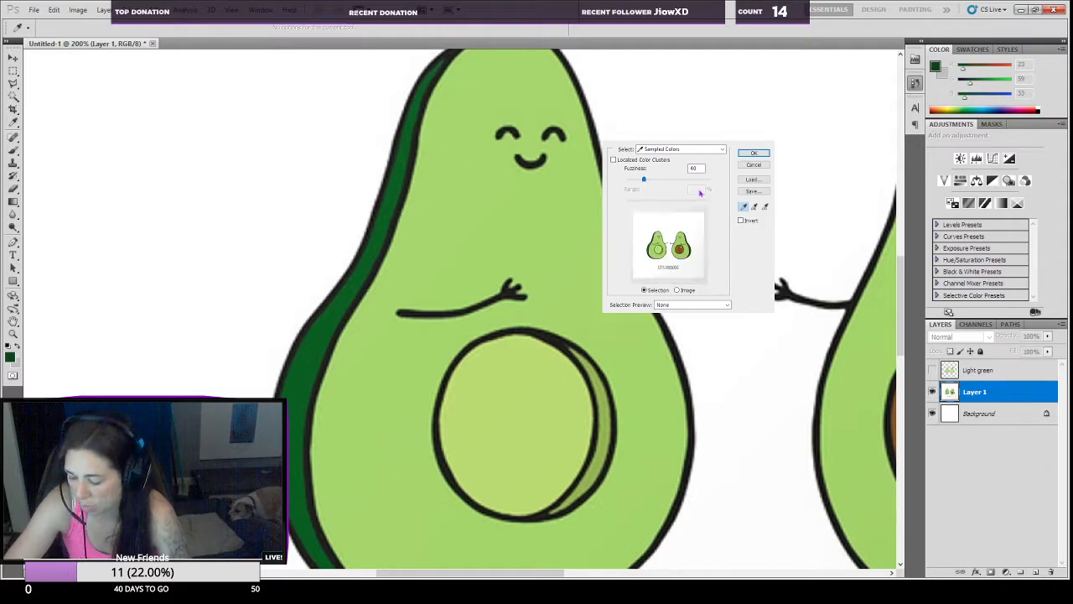
# Step: Select the dark green rind of both avocados with Color Range at fuzziness 40, sampling near the upper end of the left rind
pyautogui.click(432, 69)
pyautogui.press('ctrl')
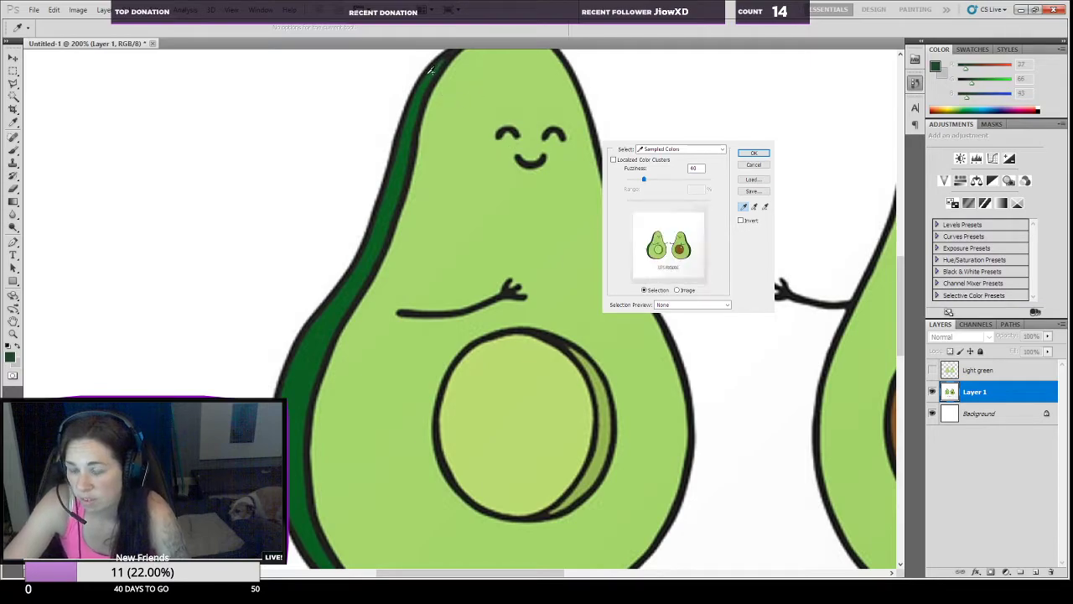
pyautogui.click(427, 78)
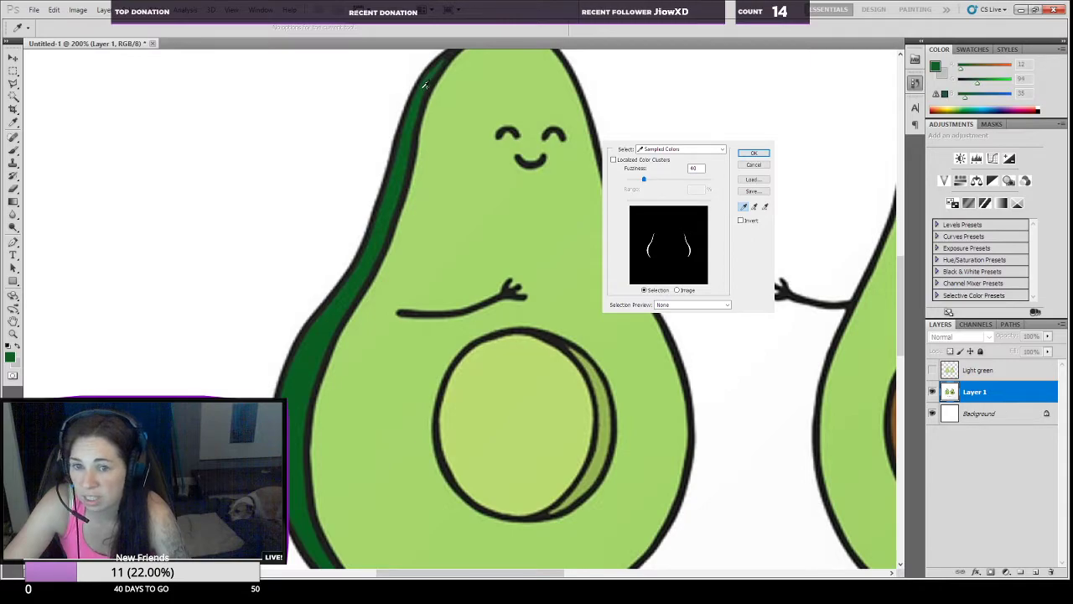
pyautogui.click(417, 101)
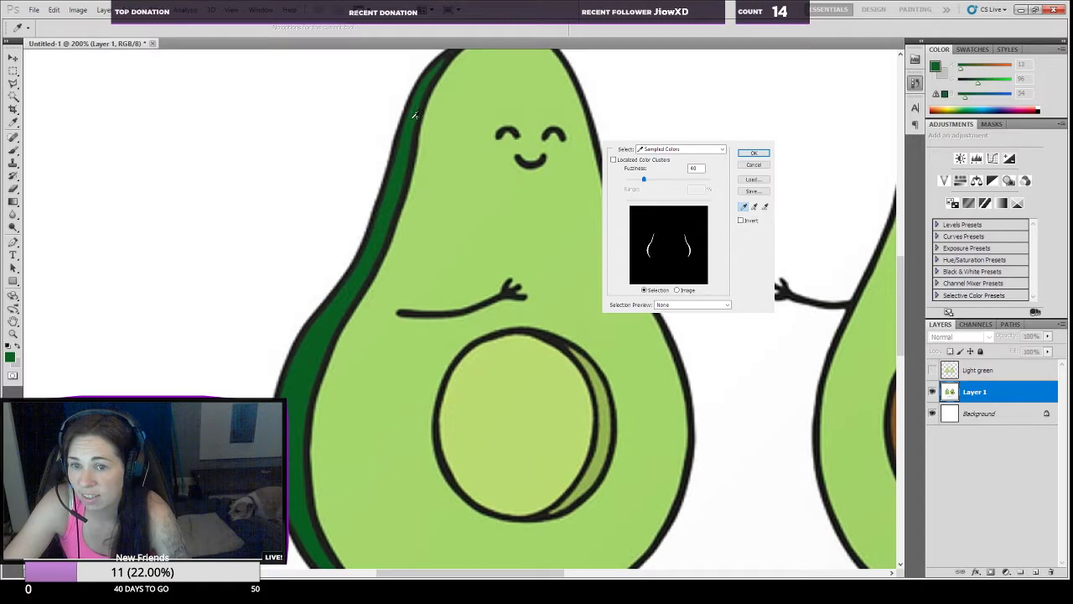
pyautogui.click(752, 152)
# Step: Inspect the dark green rind selection on both avocados, using the Quick Mask overlay
pyautogui.press('z')
pyautogui.scroll(-2, 624, 328)
pyautogui.scroll(3, 565, 503)
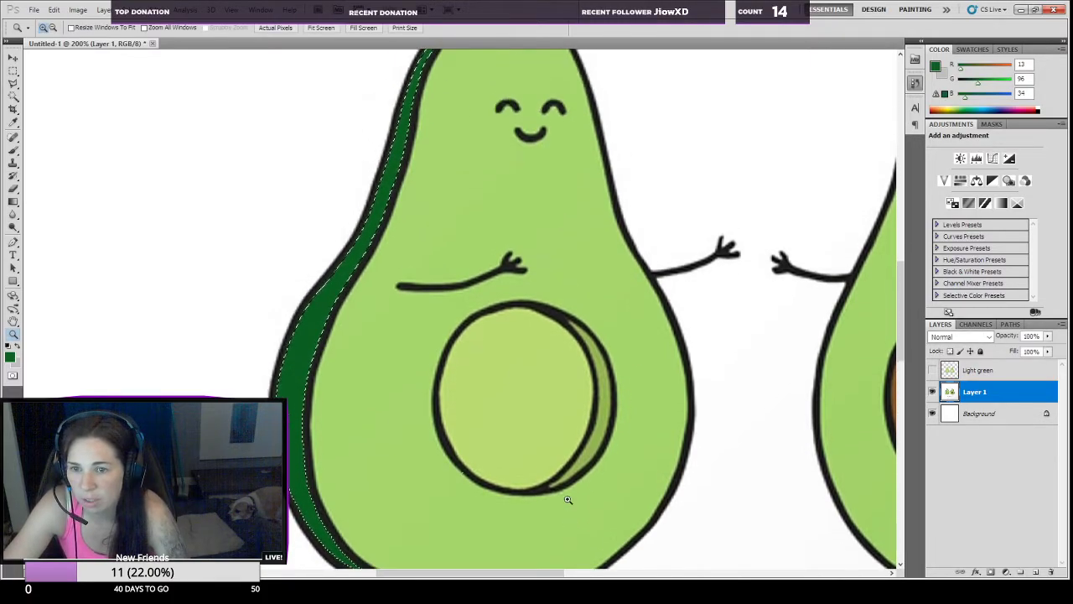
pyautogui.moveTo(537, 573)
pyautogui.mouseDown()
pyautogui.moveTo(570, 576)
pyautogui.moveTo(540, 575)
pyautogui.mouseUp()
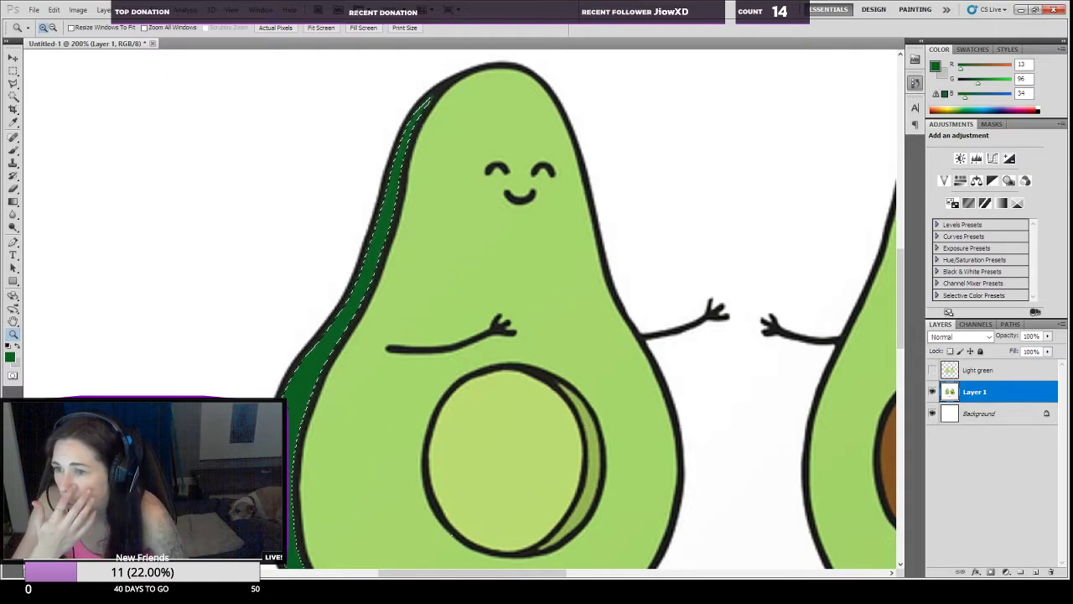
pyautogui.click(13, 376)
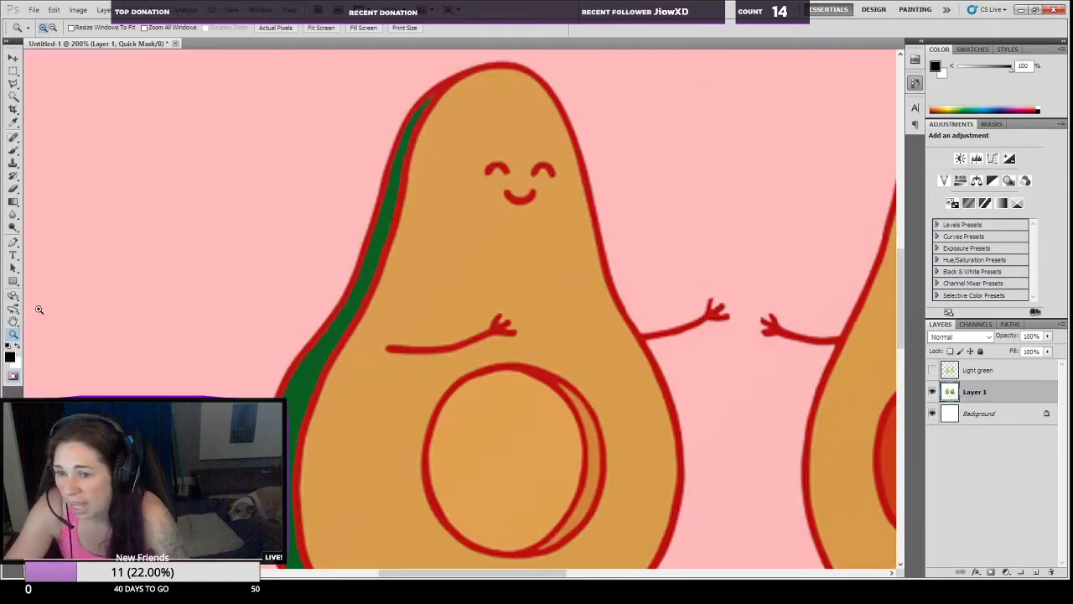
pyautogui.click(15, 151)
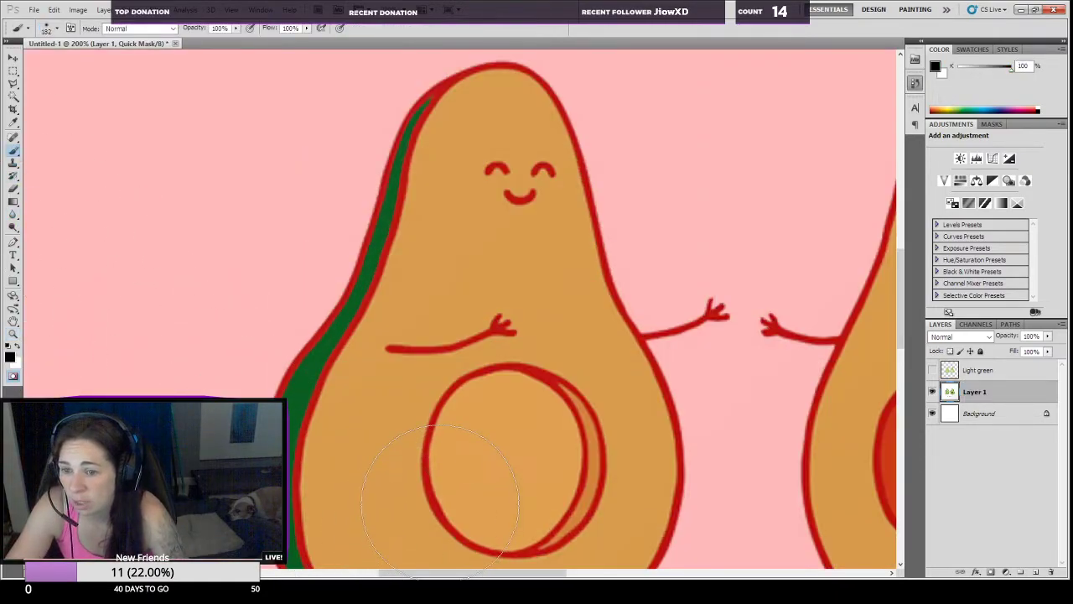
pyautogui.moveTo(473, 573); pyautogui.dragTo(562, 572)
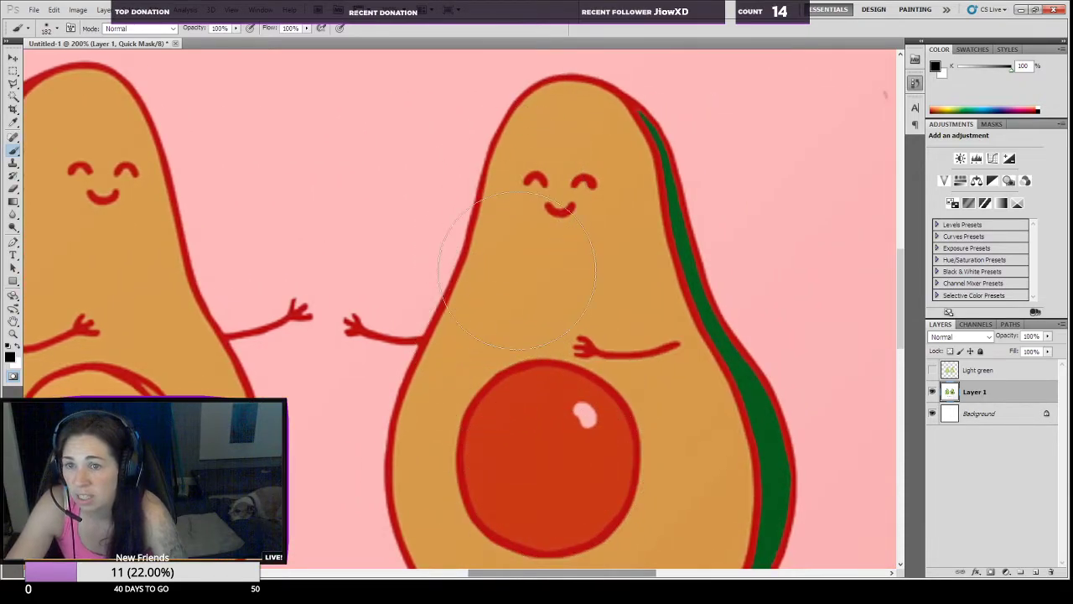
pyautogui.moveTo(553, 574); pyautogui.dragTo(460, 575)
pyautogui.press('q')
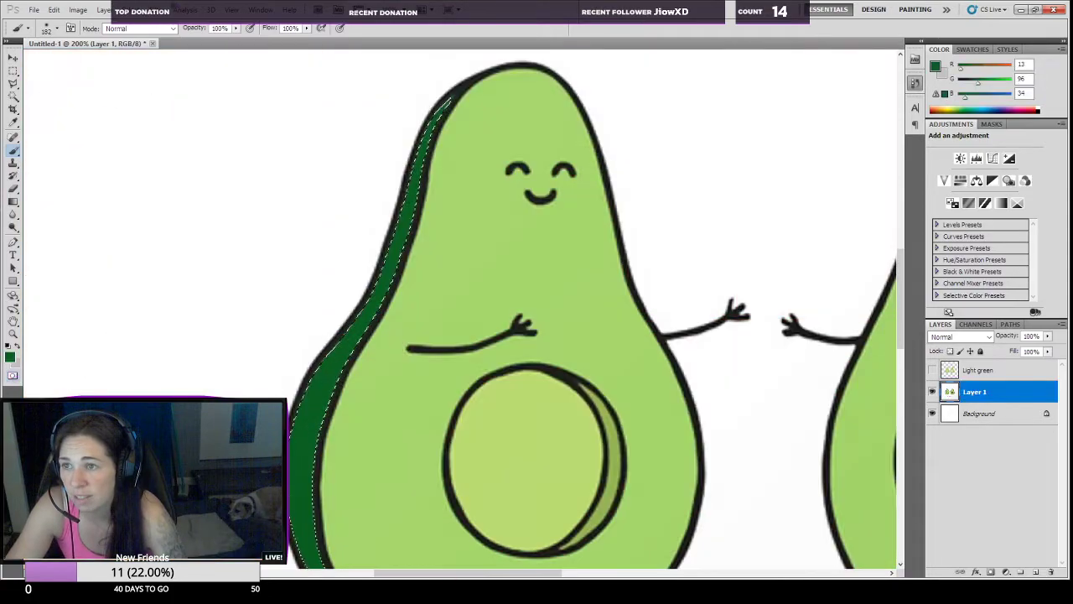
# Step: Copy the selected dark green rind to its own layer and name that layer dark green
pyautogui.press('z')
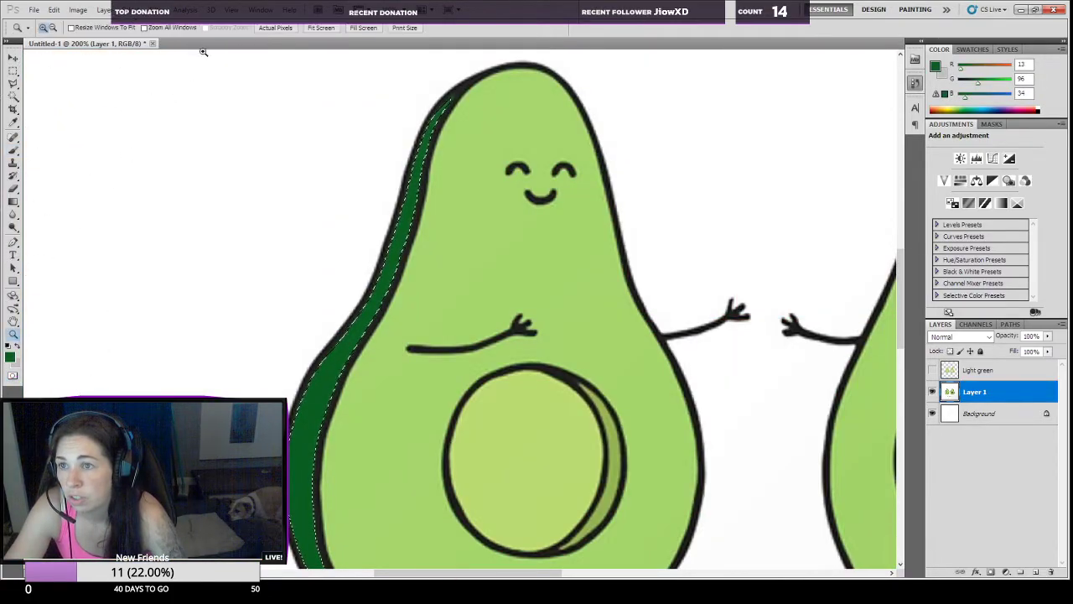
pyautogui.click(275, 28)
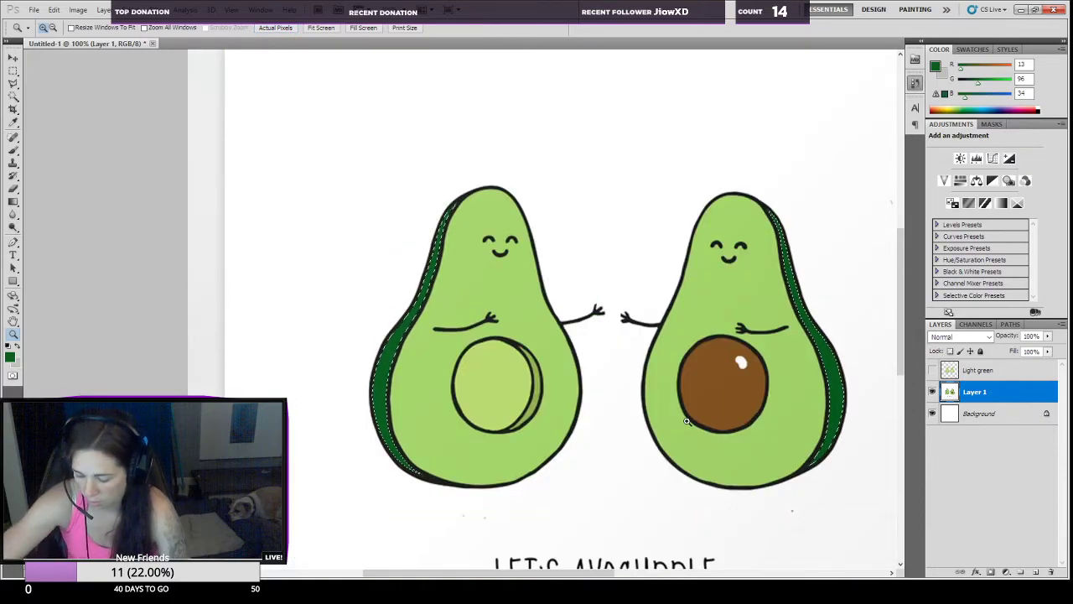
pyautogui.hotkey('ctrl', 'shift', 'alt', 'n')
pyautogui.hotkey('ctrl', 'd')
pyautogui.doubleClick(973, 392)
pyautogui.write('dark green')
pyautogui.press('Return')
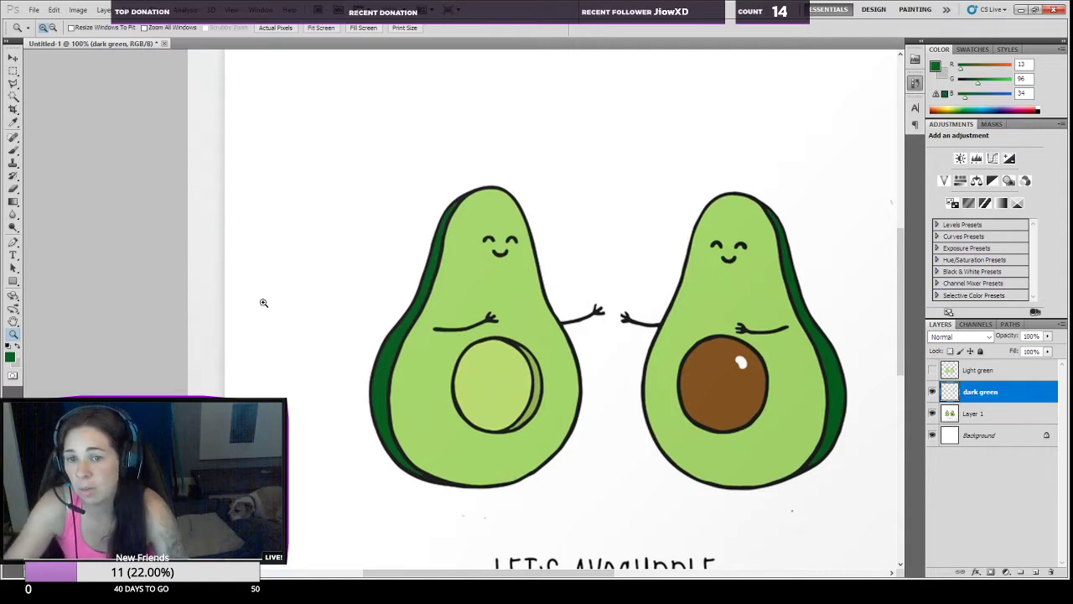
# Step: Make Layer 1 the active layer for working on the right avocado's brown pit
pyautogui.click(732, 403)
pyautogui.click(748, 385)
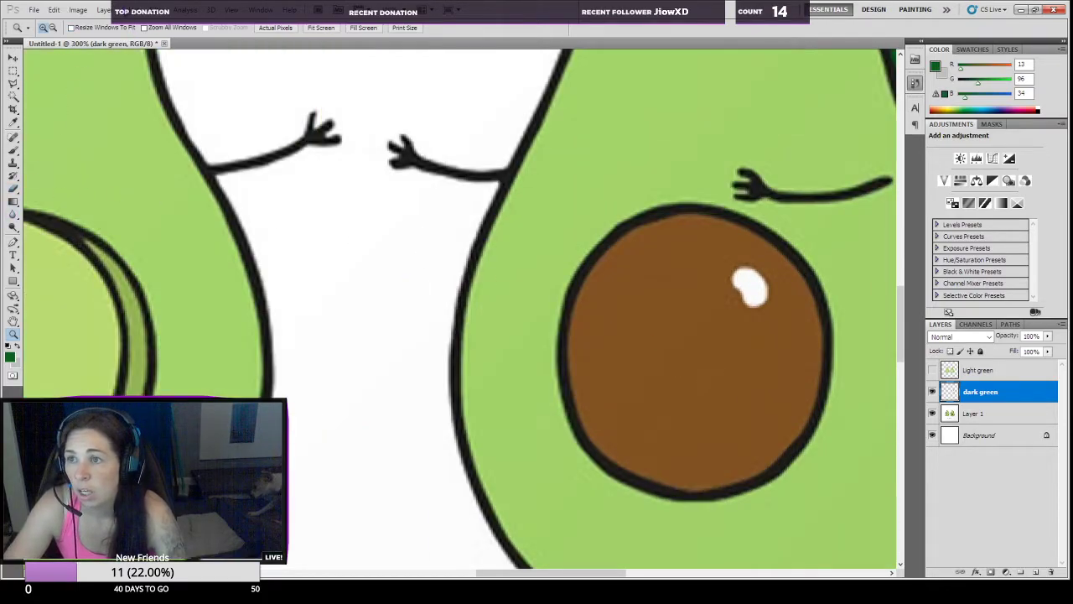
pyautogui.click(979, 416)
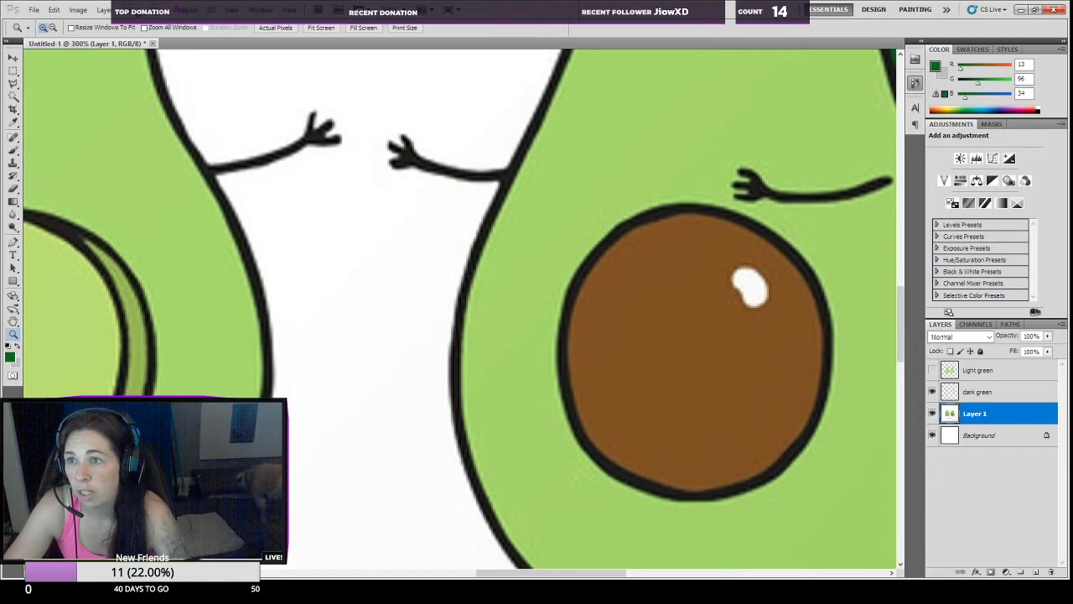
# Step: Try selecting the brown pit with Color Range at fuzziness 40, sampling inside the pit, and discard the selection
pyautogui.click(171, 115)
pyautogui.click(628, 410)
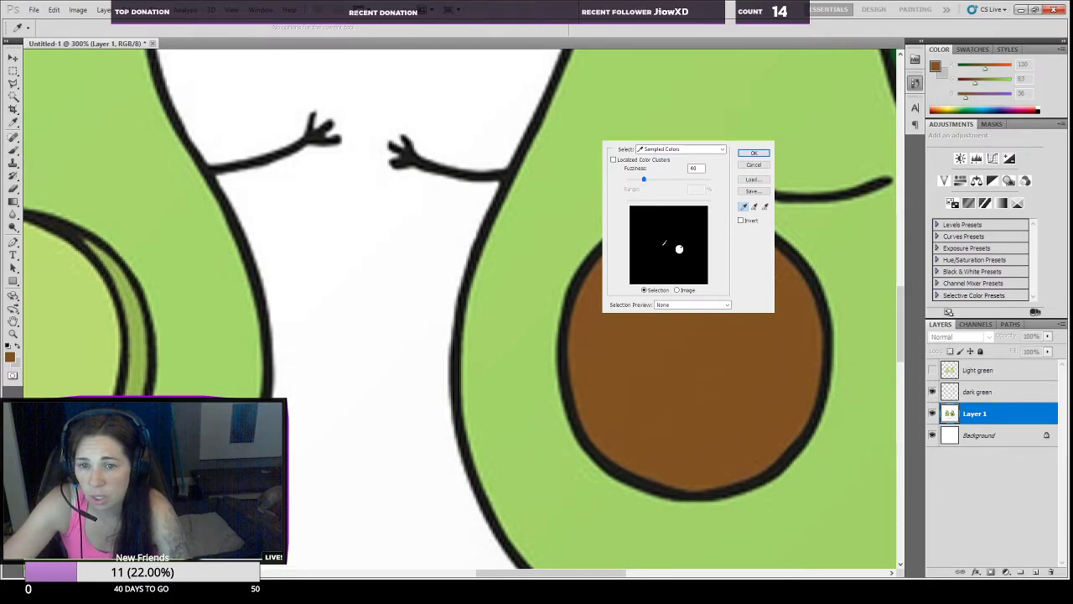
pyautogui.click(753, 154)
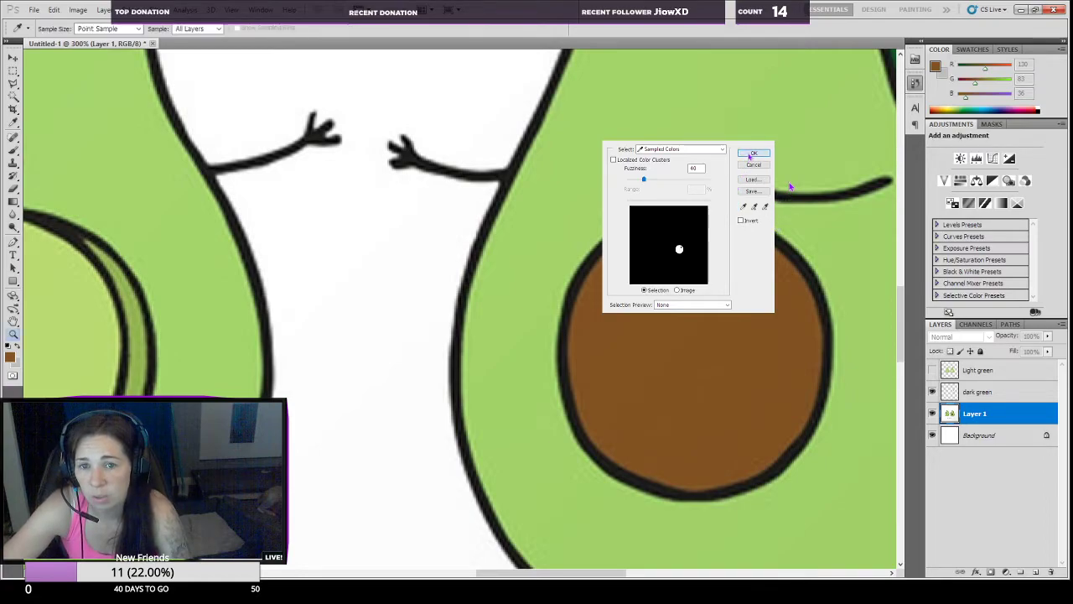
pyautogui.press('z')
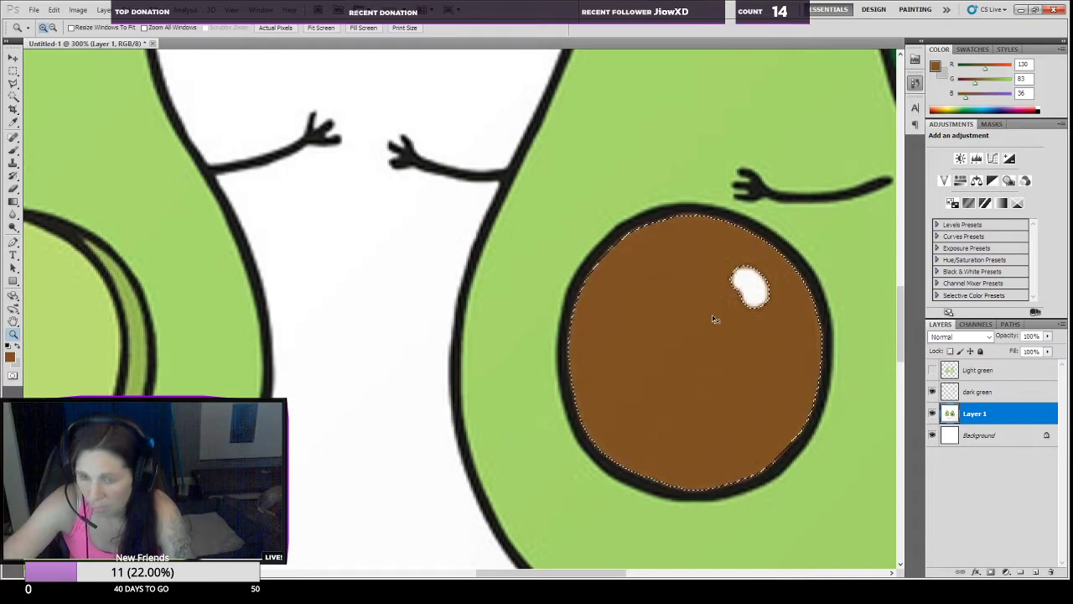
pyautogui.hotkey('ctrl', 'd')
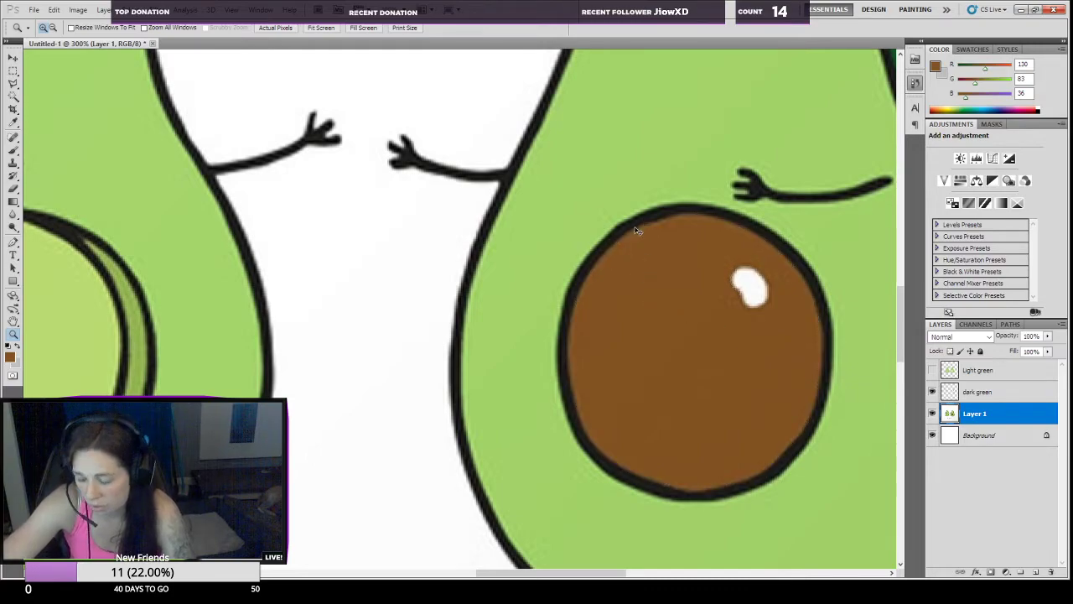
# Step: Select the brown pit with Color Range at fuzziness 40, sampling the darker brown along its upper-left edge
pyautogui.click(158, 109)
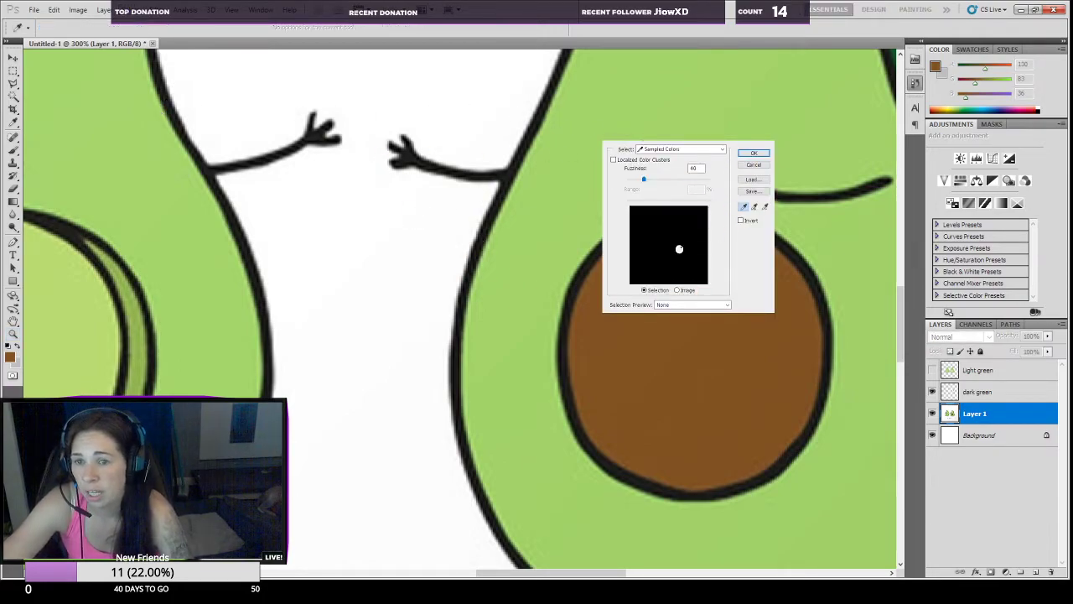
pyautogui.click(679, 249)
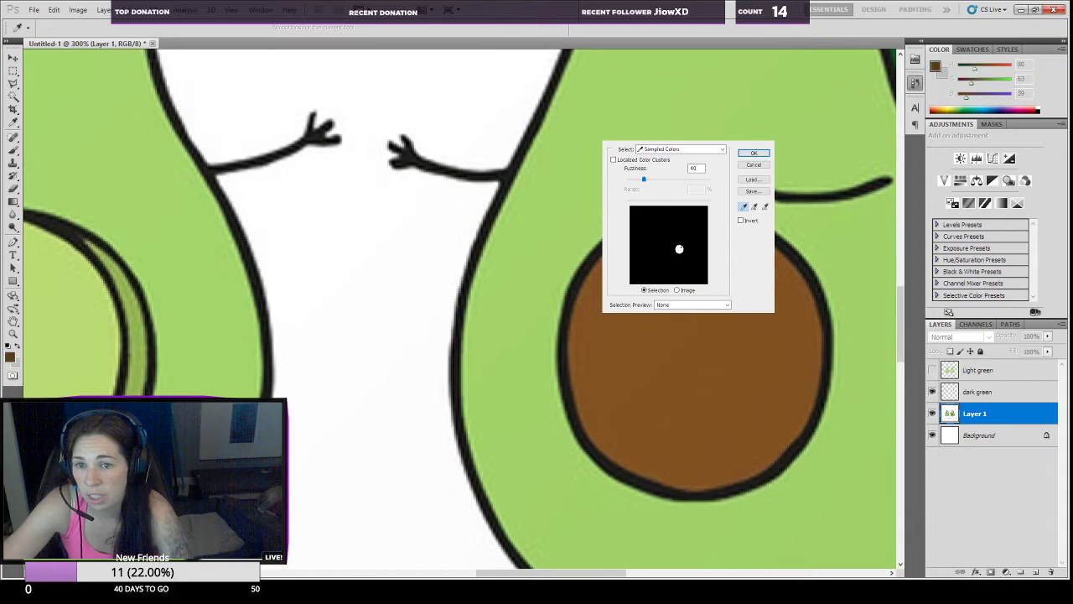
pyautogui.click(679, 249)
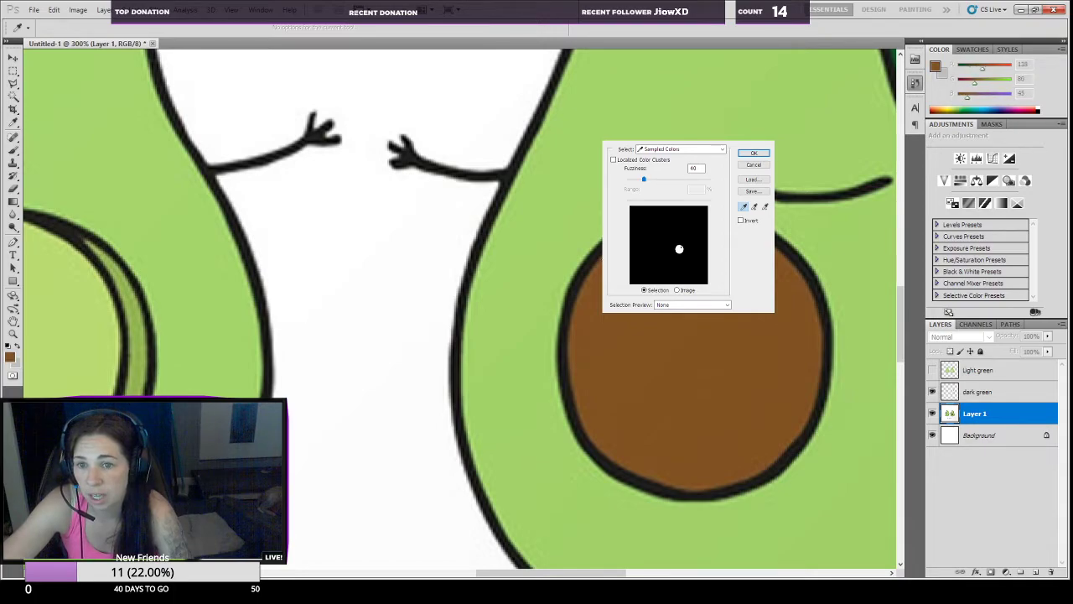
pyautogui.click(679, 249)
pyautogui.moveTo(595, 297); pyautogui.dragTo(581, 295)
pyautogui.keyDown('shift'); pyautogui.click(580, 291); pyautogui.keyUp('shift')
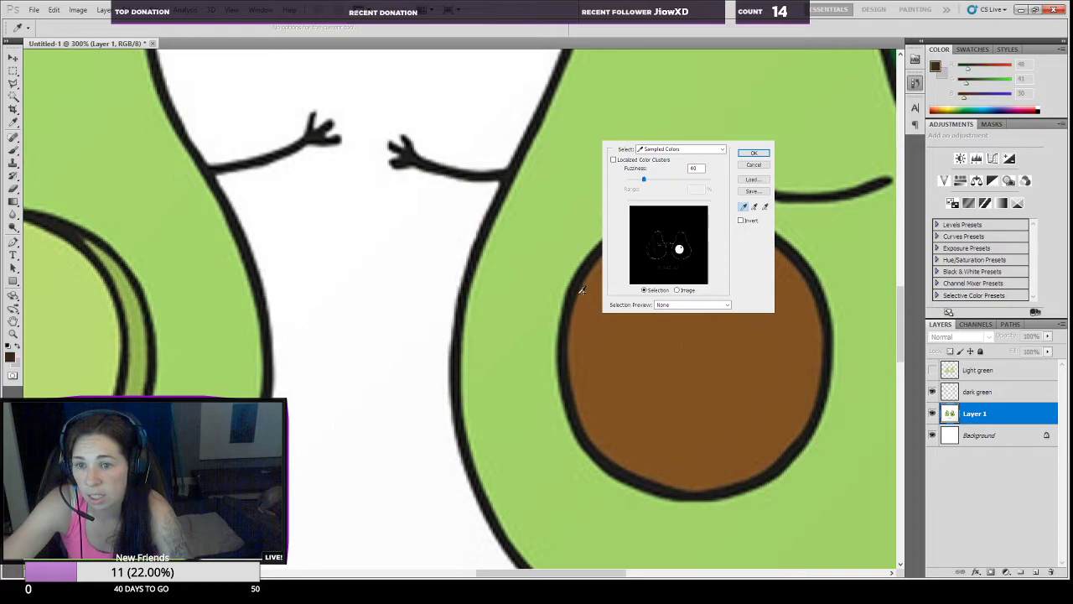
pyautogui.hotkey('ctrl', 'z')
pyautogui.click(583, 297)
pyautogui.moveTo(583, 298); pyautogui.dragTo(582, 289)
pyautogui.press('Return')
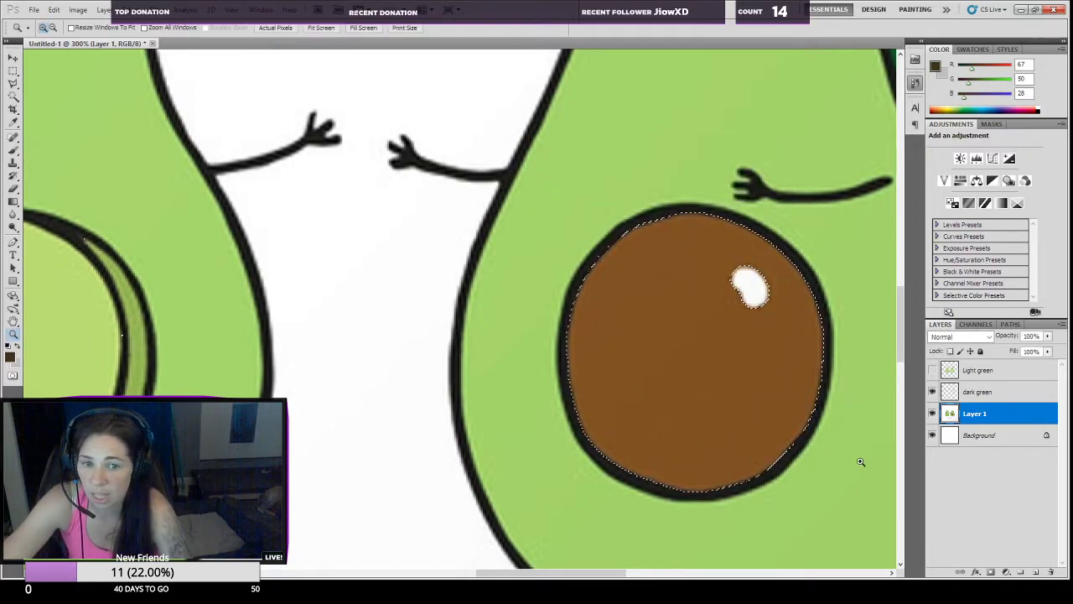
# Step: Copy the selected brown pit to its own layer and name that layer pit
pyautogui.hotkey('ctrl', 'j')
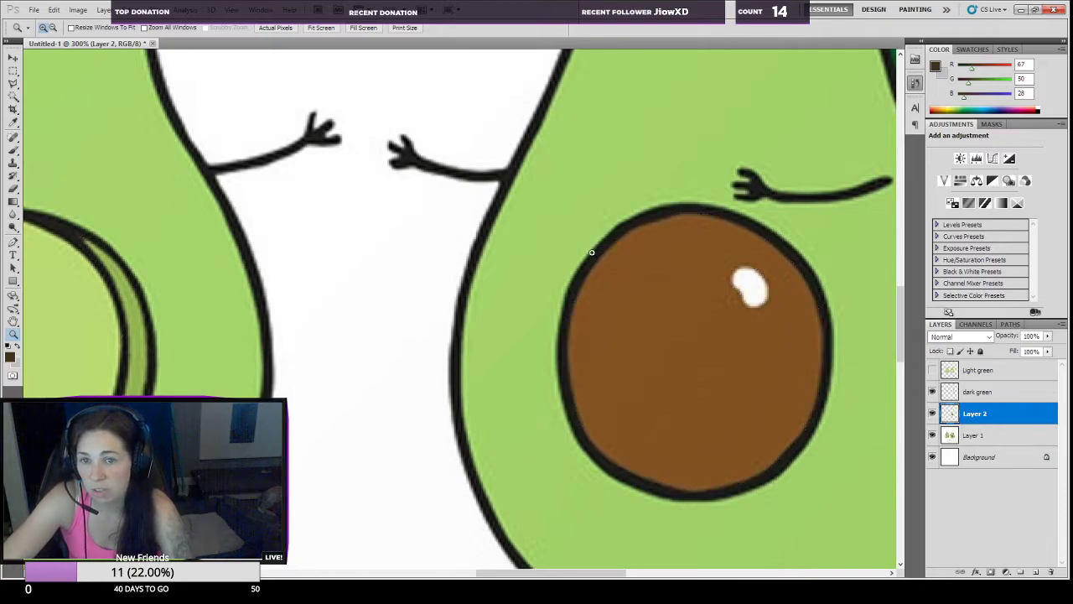
pyautogui.doubleClick(972, 414)
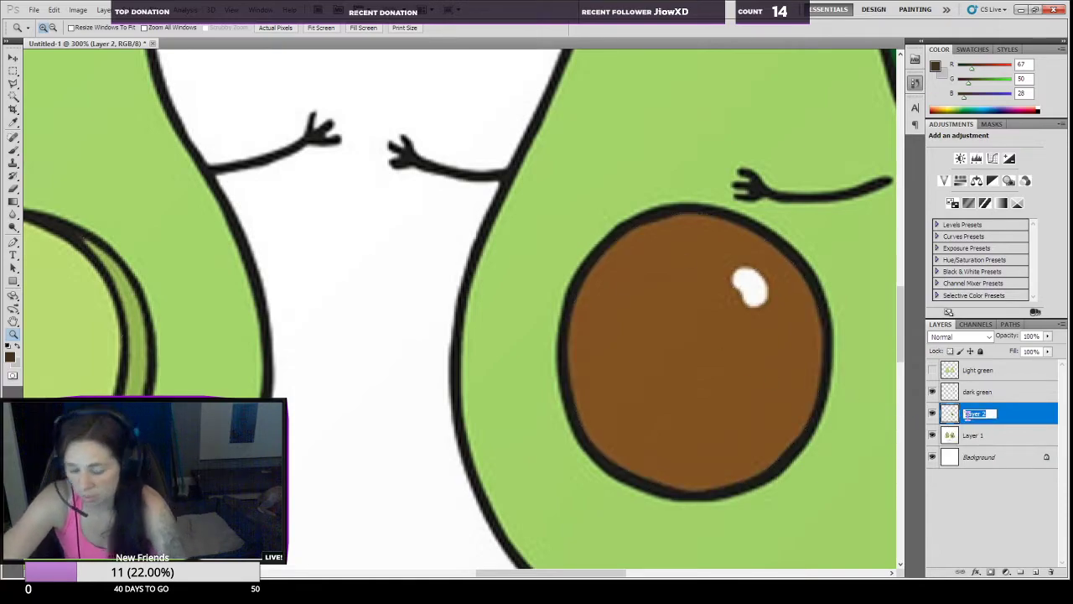
pyautogui.write('s')
pyautogui.write('it')
pyautogui.press('Return')
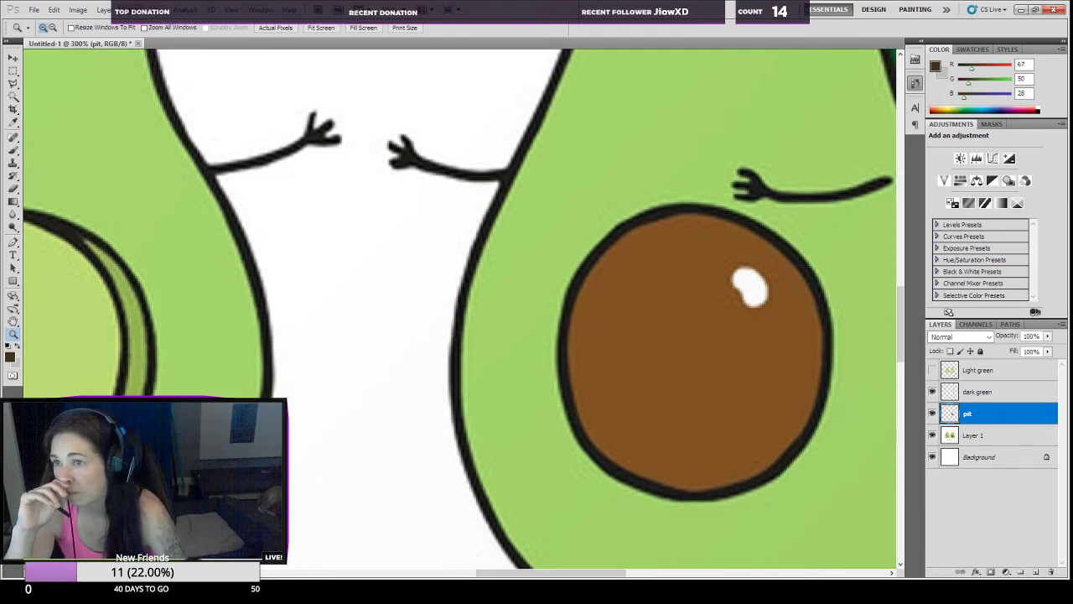
# Step: Start a Color Range selection of the black linework, trying sample points on the left avocado's outstretched arm, body outline and pit hollow
pyautogui.click(147, 108)
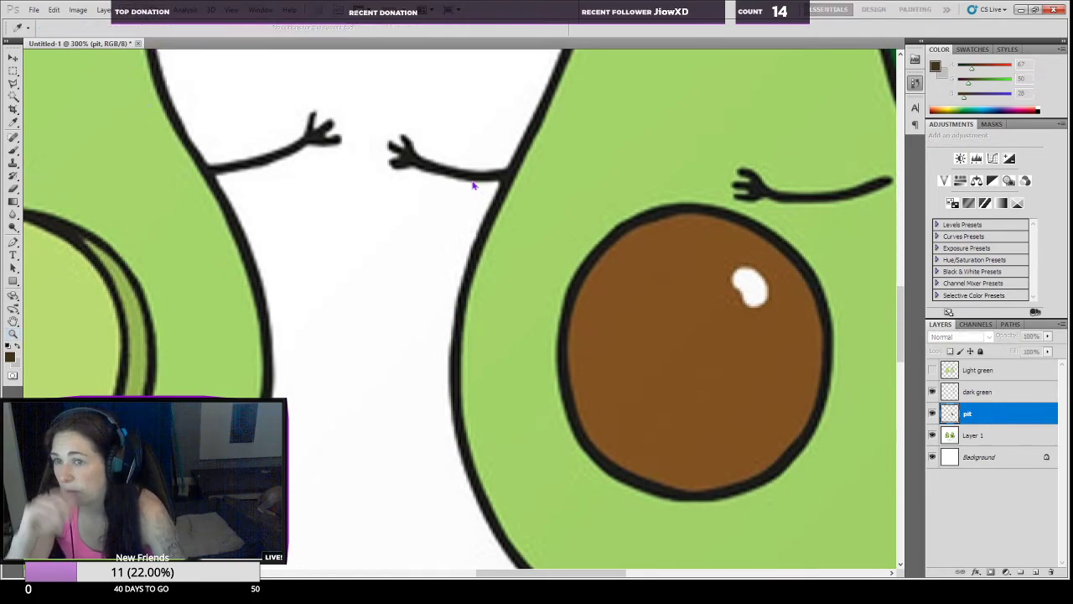
pyautogui.click(273, 150)
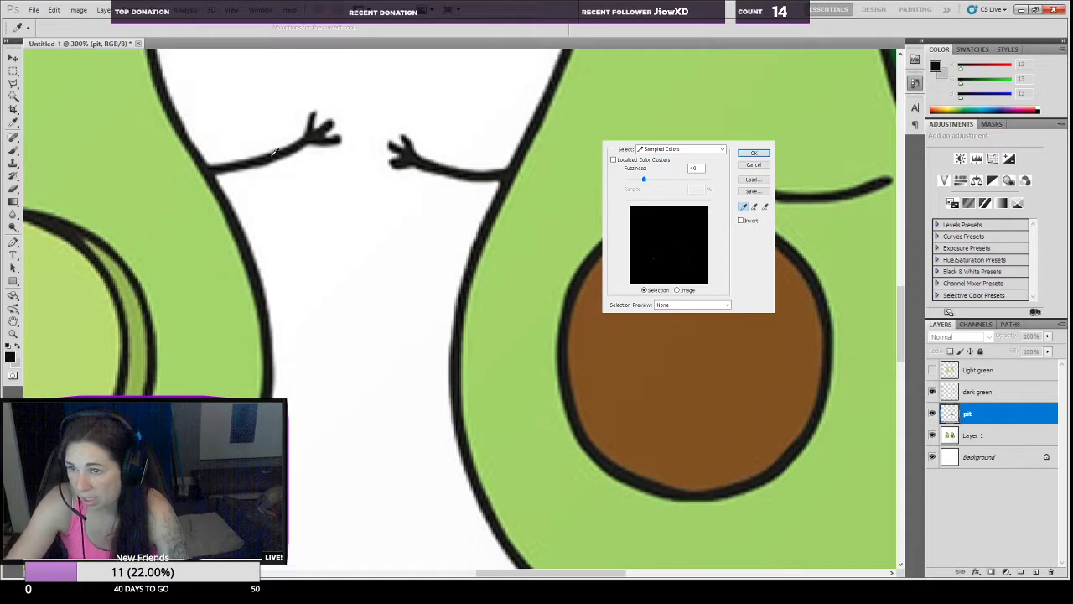
pyautogui.click(287, 145)
pyautogui.click(288, 145)
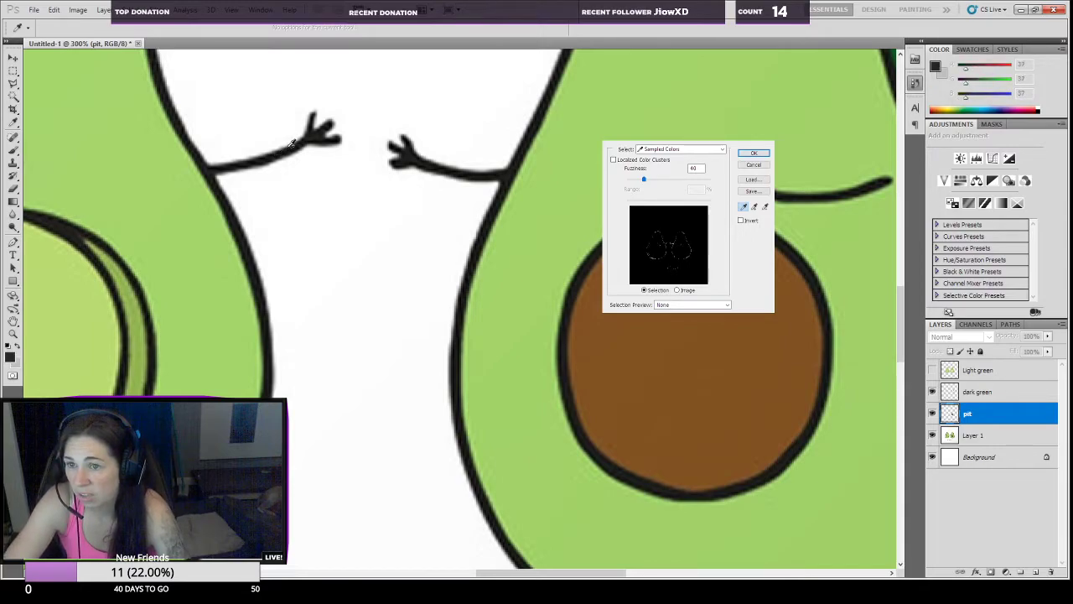
pyautogui.click(249, 262)
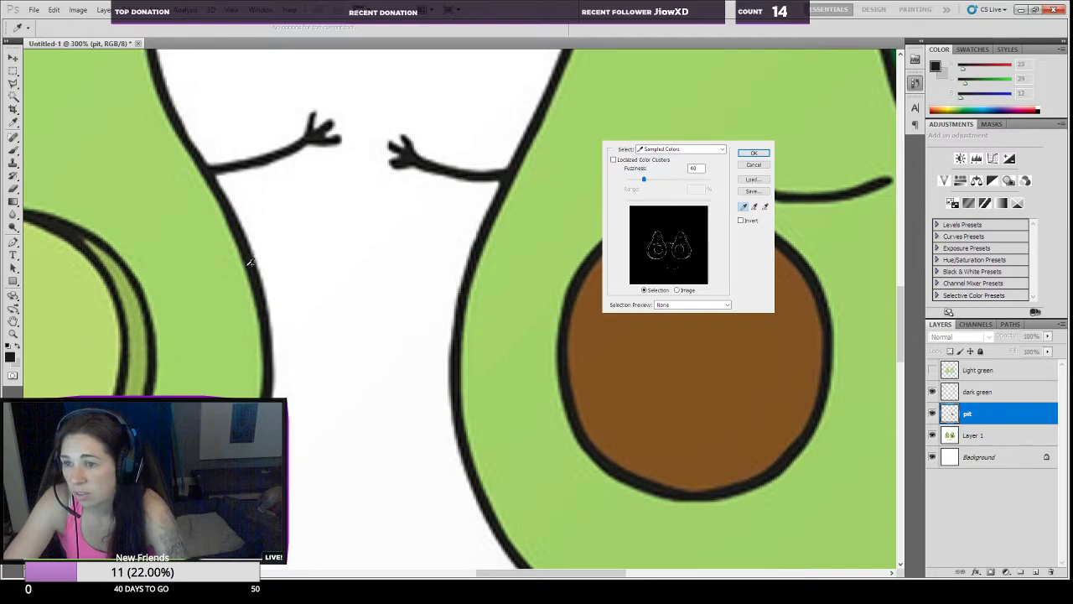
pyautogui.click(133, 270)
pyautogui.click(133, 282)
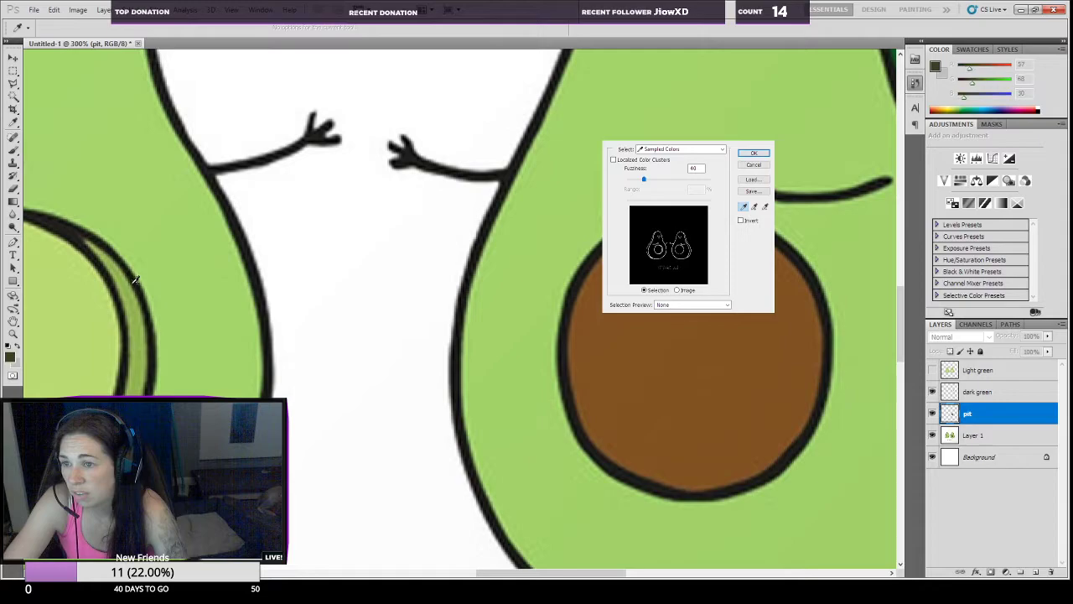
# Step: Try further Color Range sample points on the hollow's inner outline and the black ring around the brown pit
pyautogui.click(117, 287)
pyautogui.click(121, 290)
pyautogui.click(118, 295)
pyautogui.click(119, 297)
pyautogui.click(579, 276)
pyautogui.click(572, 291)
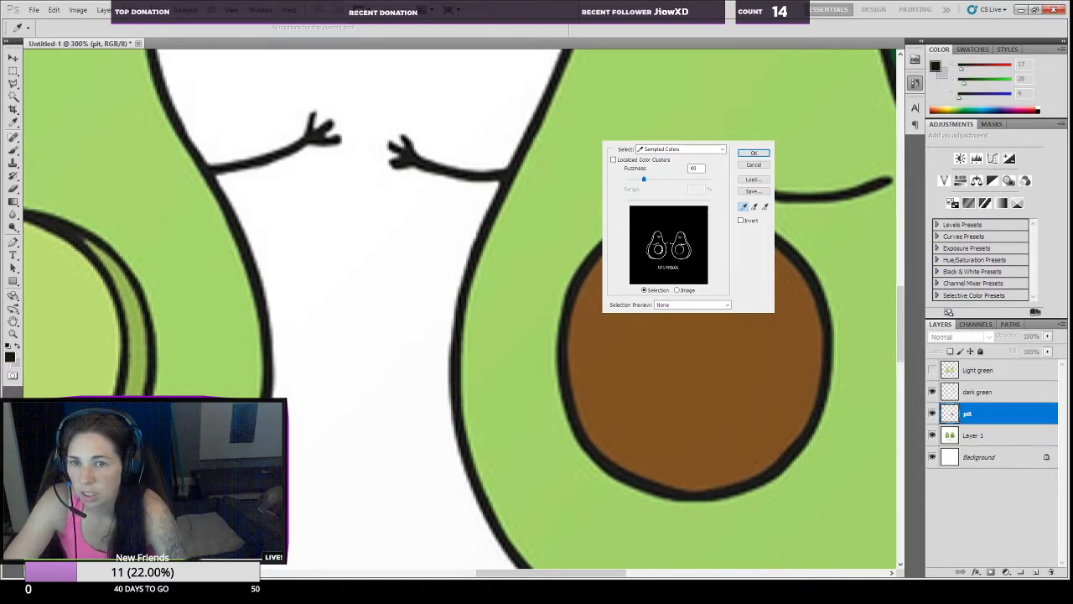
pyautogui.click(571, 291)
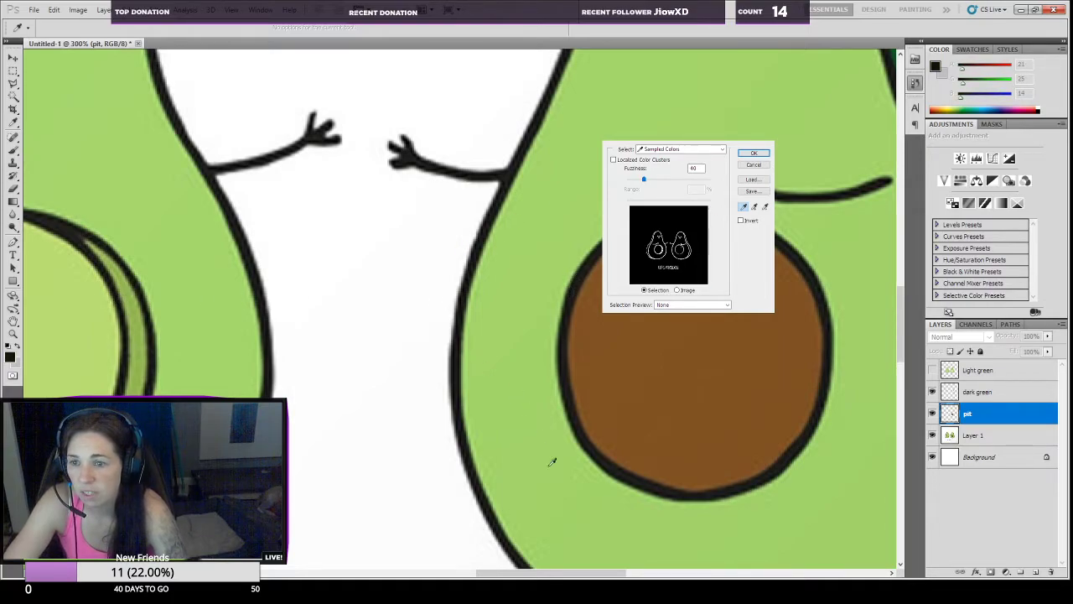
# Step: Select the black outlines and lettering with Color Range at fuzziness 40, sampling the outline beside the avocados' dark green rind
pyautogui.moveTo(580, 575); pyautogui.dragTo(632, 577)
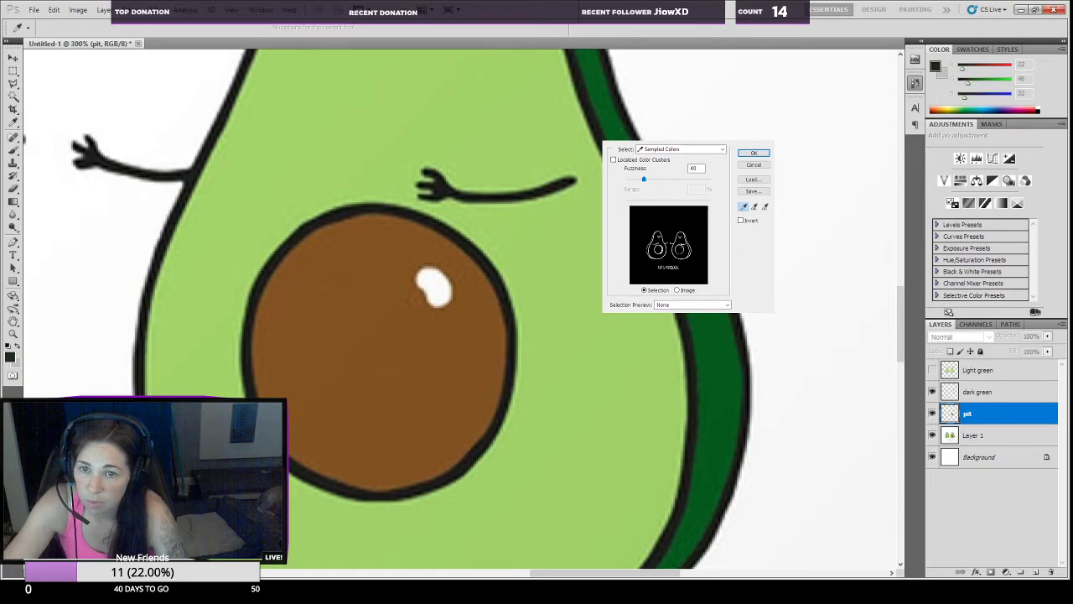
pyautogui.scroll(-4, 636, 437)
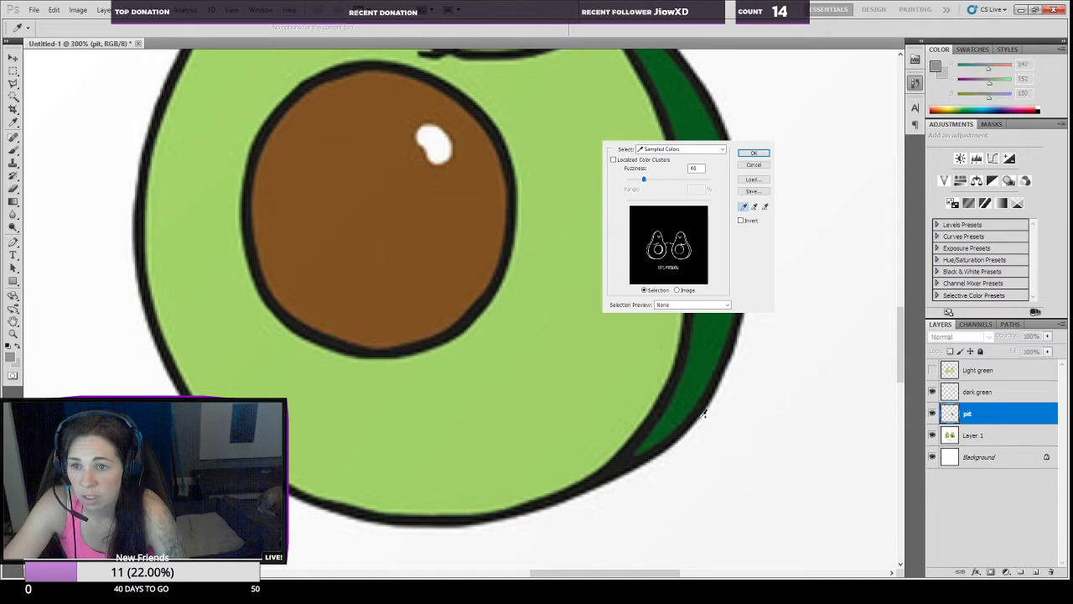
pyautogui.scroll(-1, 580, 546)
pyautogui.hscroll(-5, 595, 544)
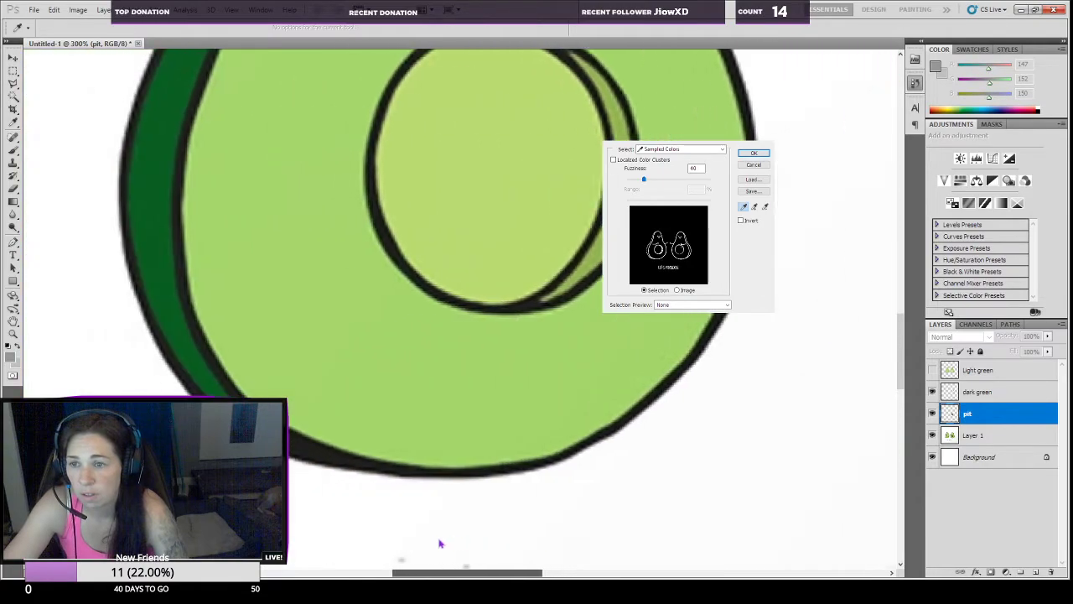
pyautogui.scroll(1, 261, 260)
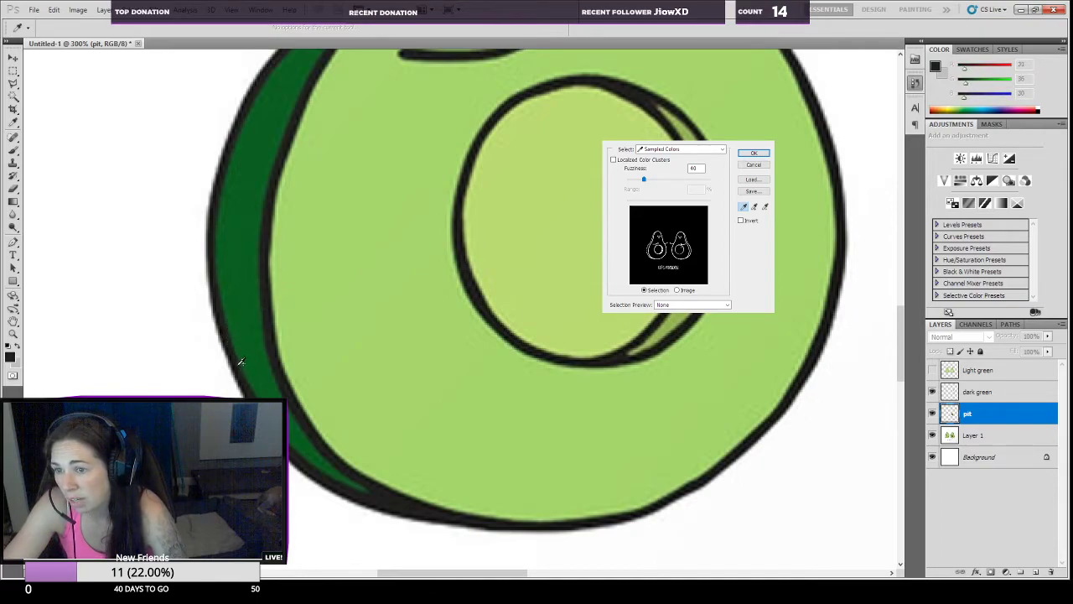
pyautogui.press('Return')
# Step: Check the outline selection on both avocados, copy it from Layer 1 to a new layer and name that layer outline
pyautogui.press('z')
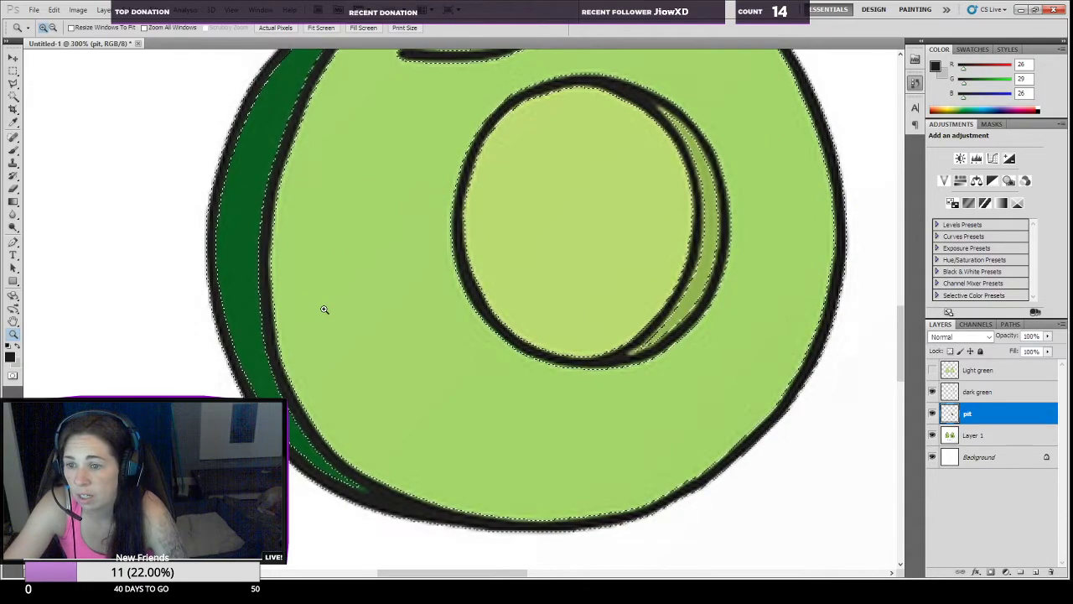
pyautogui.scroll(3, 323, 307)
pyautogui.scroll(4, 324, 307)
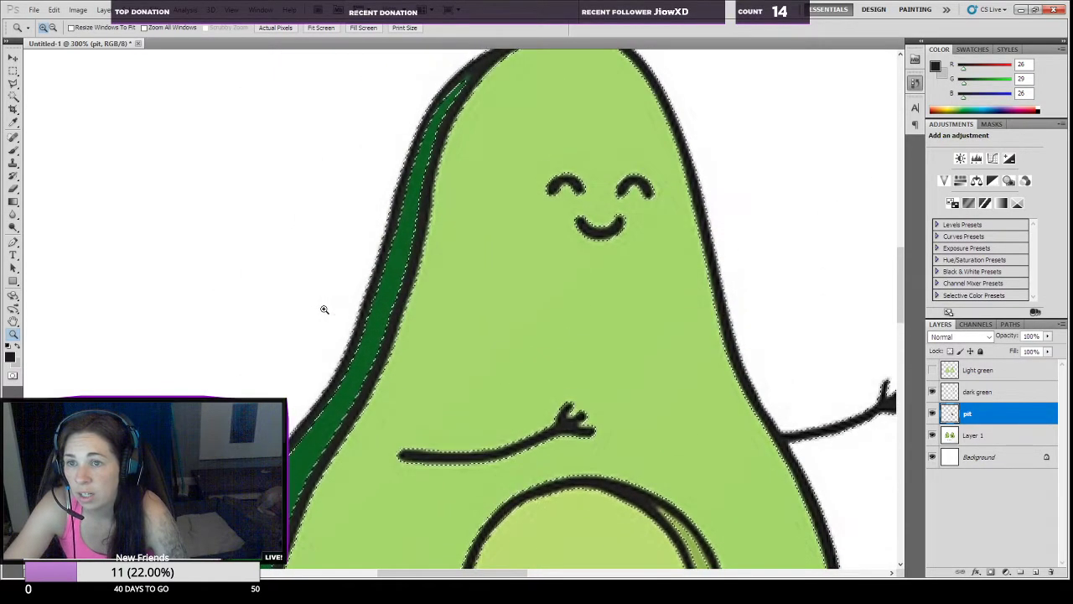
pyautogui.moveTo(433, 572); pyautogui.dragTo(578, 570)
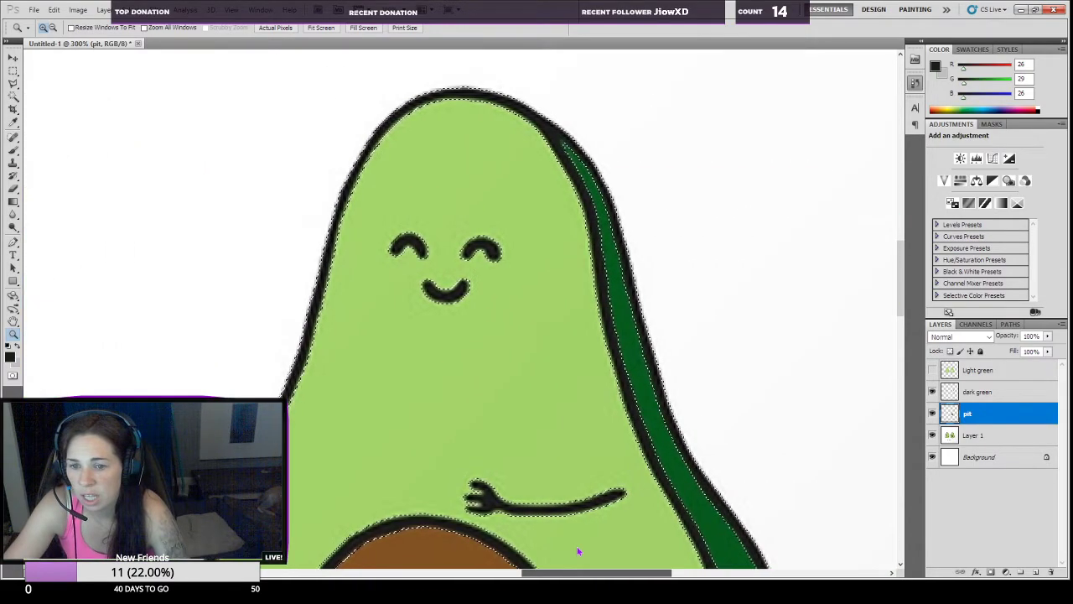
pyautogui.scroll(-5, 555, 506)
pyautogui.scroll(-3, 555, 507)
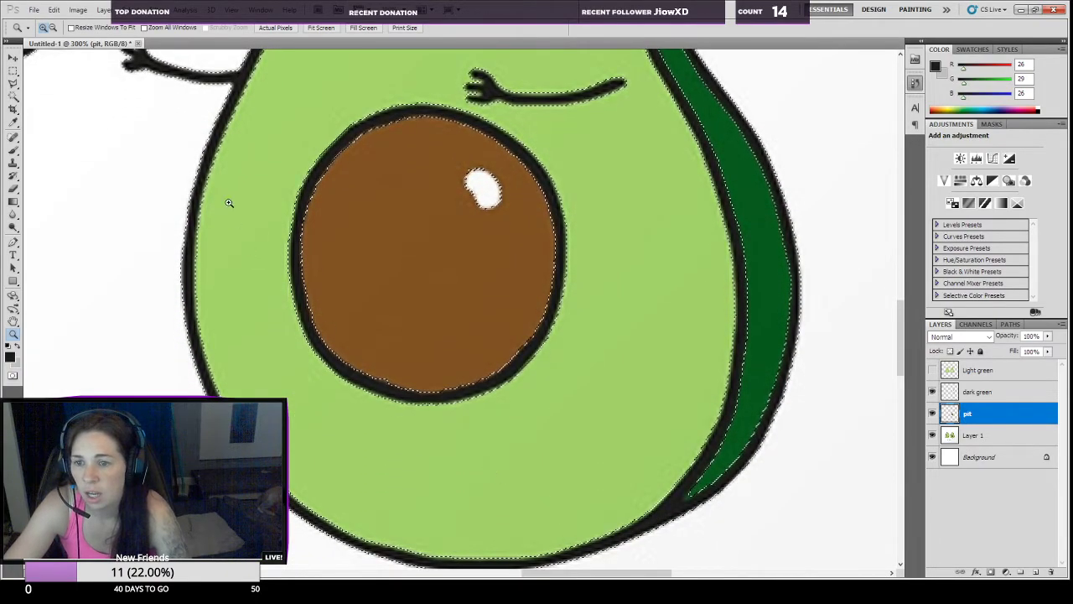
pyautogui.click(971, 435)
pyautogui.hotkey('ctrl', 'd')
pyautogui.hotkey('ctrl', 'shift', 'alt', 'n')
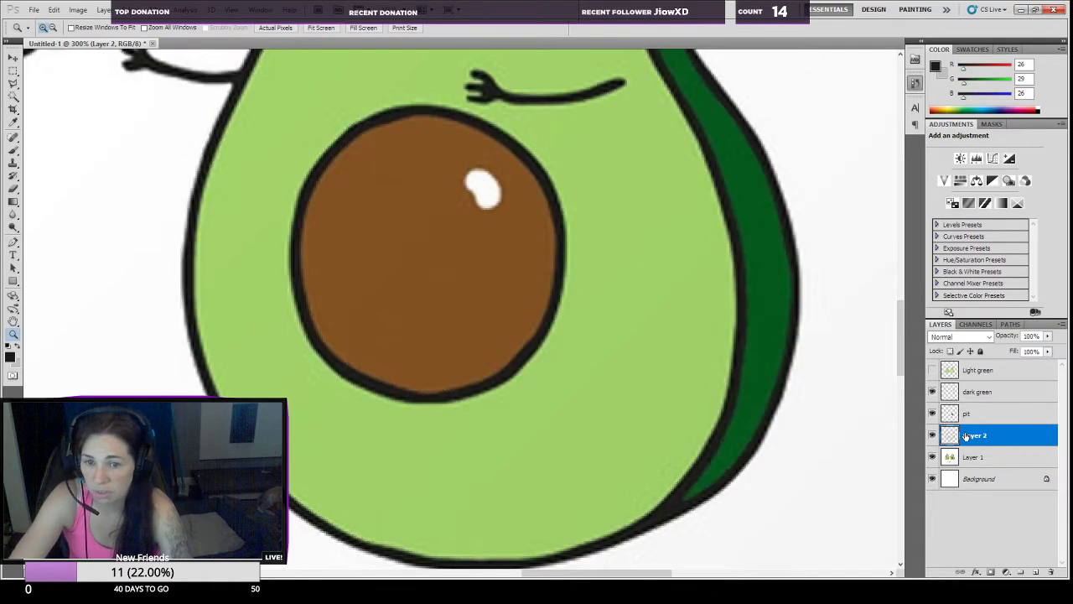
pyautogui.doubleClick(975, 436)
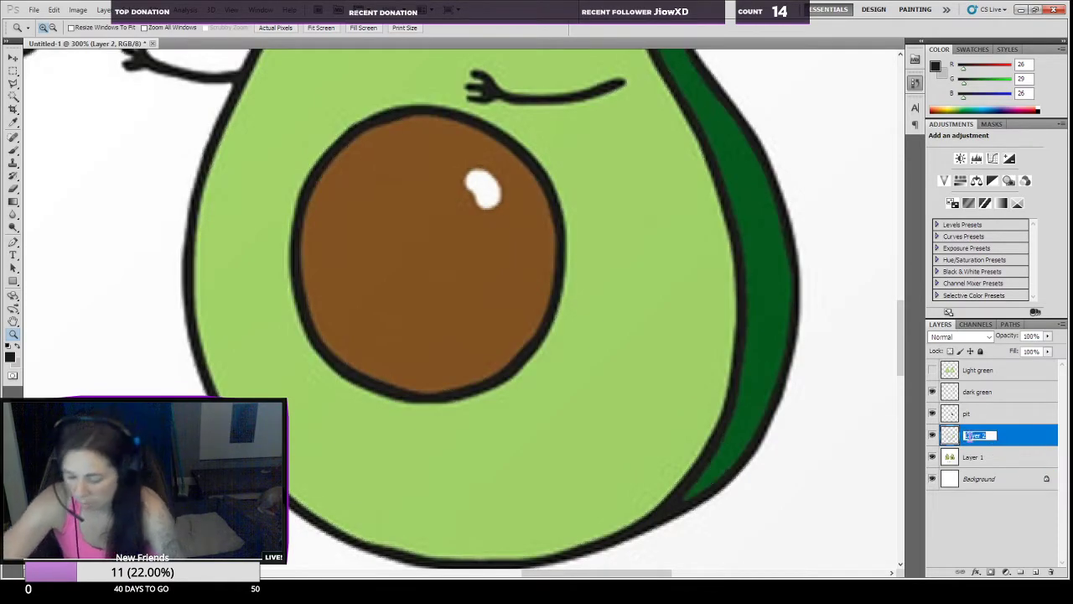
pyautogui.write('s')
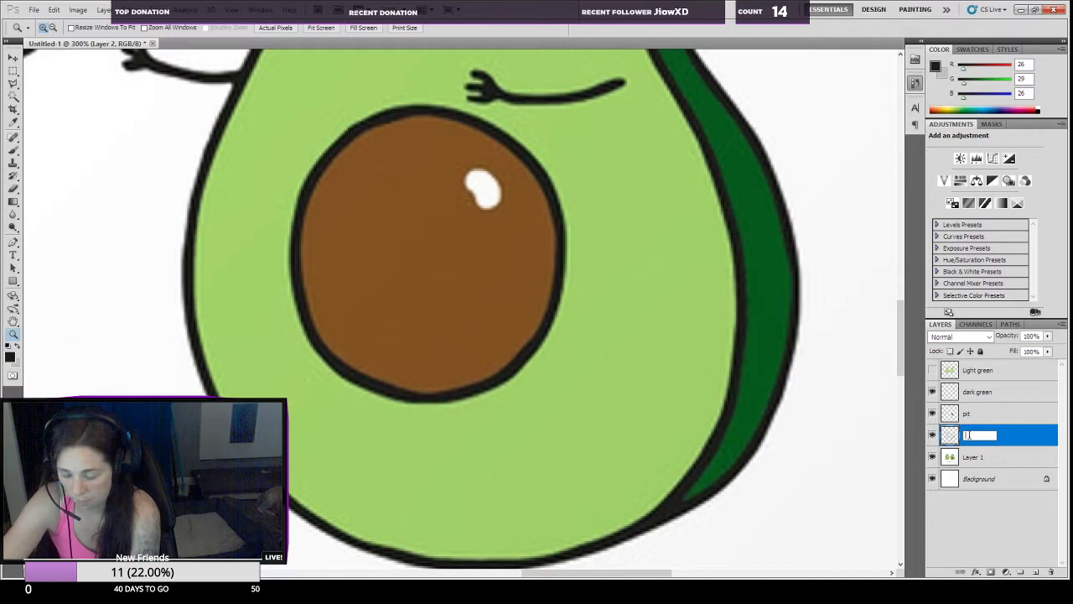
pyautogui.press('Return')
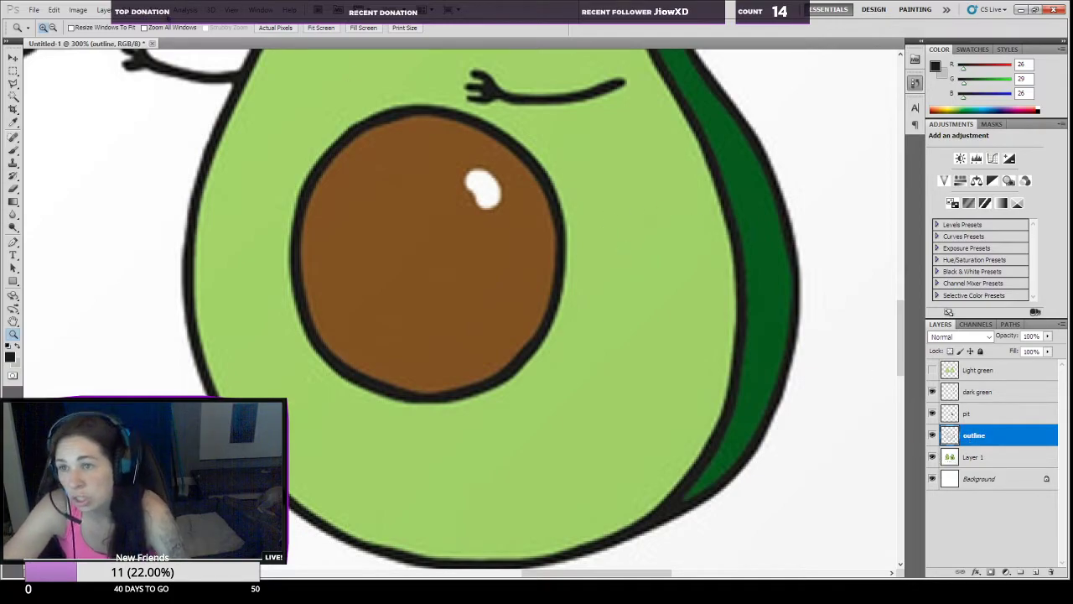
# Step: Hide Layer 1 to view the separated layers across the whole picture
pyautogui.click(321, 28)
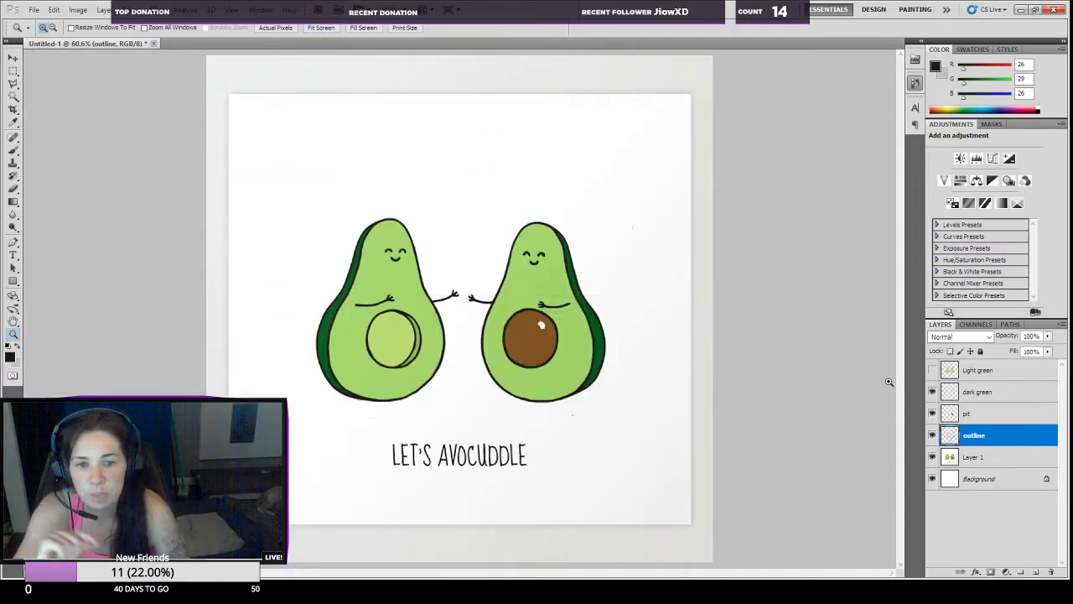
pyautogui.click(933, 456)
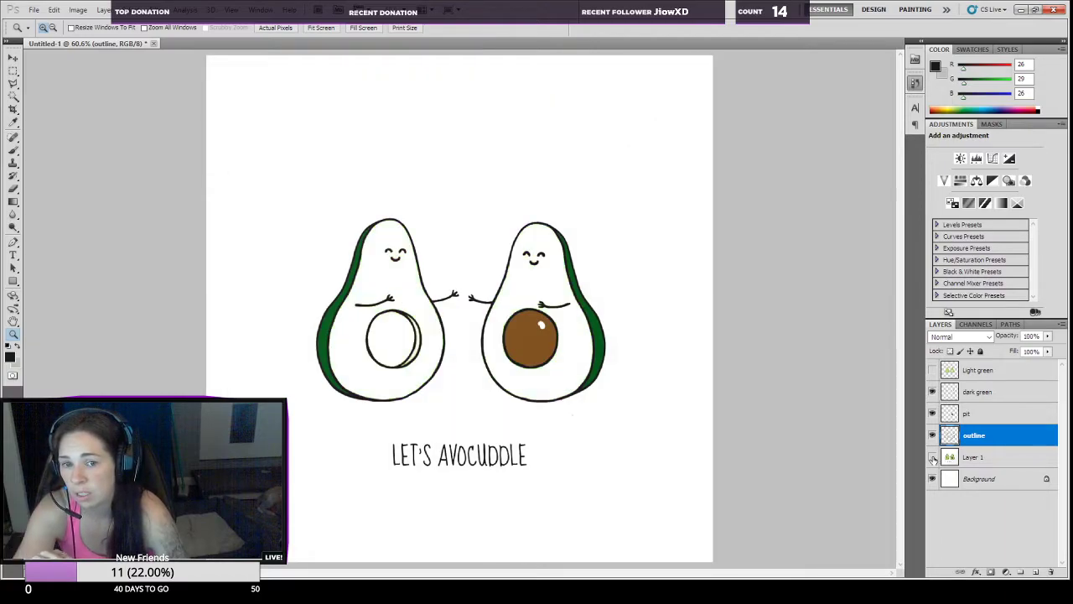
# Step: Show the Light green layer, compare the artwork with and without Layer 1, and leave Layer 1 and the Background layer hidden
pyautogui.click(932, 457)
pyautogui.click(932, 370)
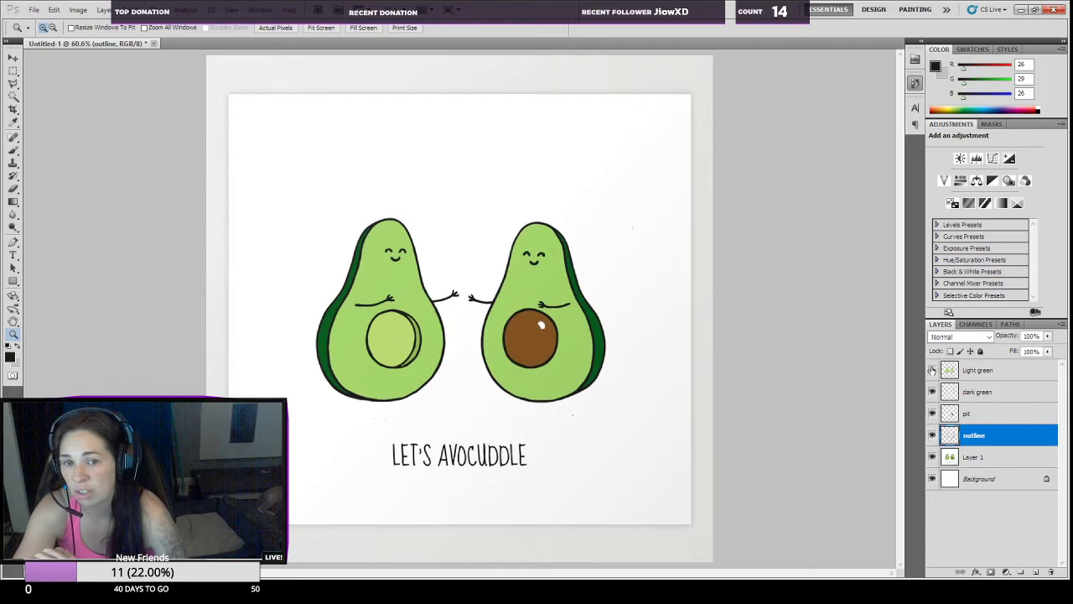
pyautogui.click(932, 456)
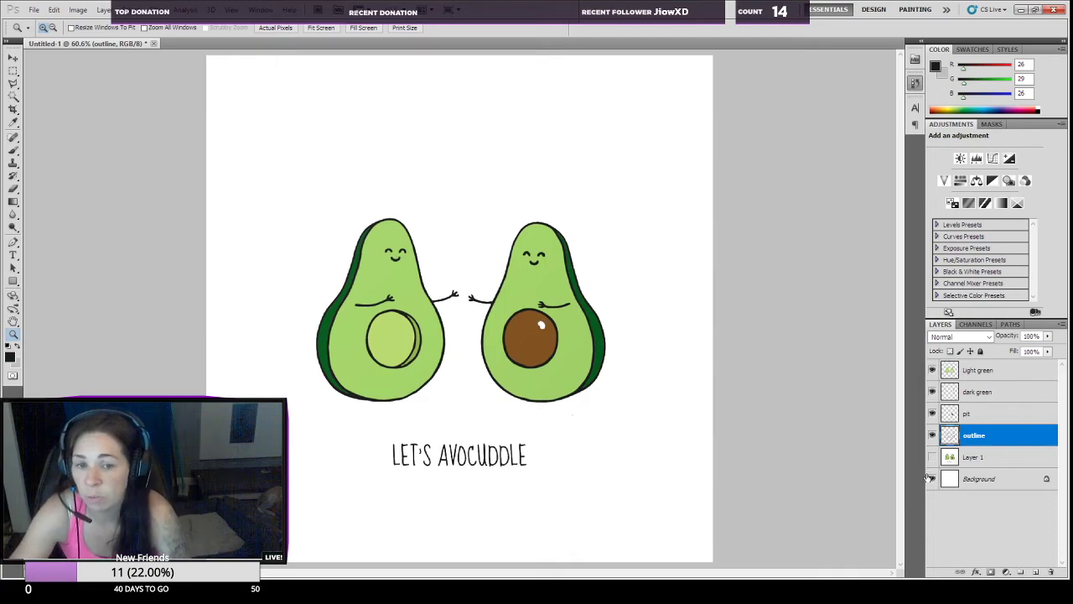
pyautogui.click(932, 478)
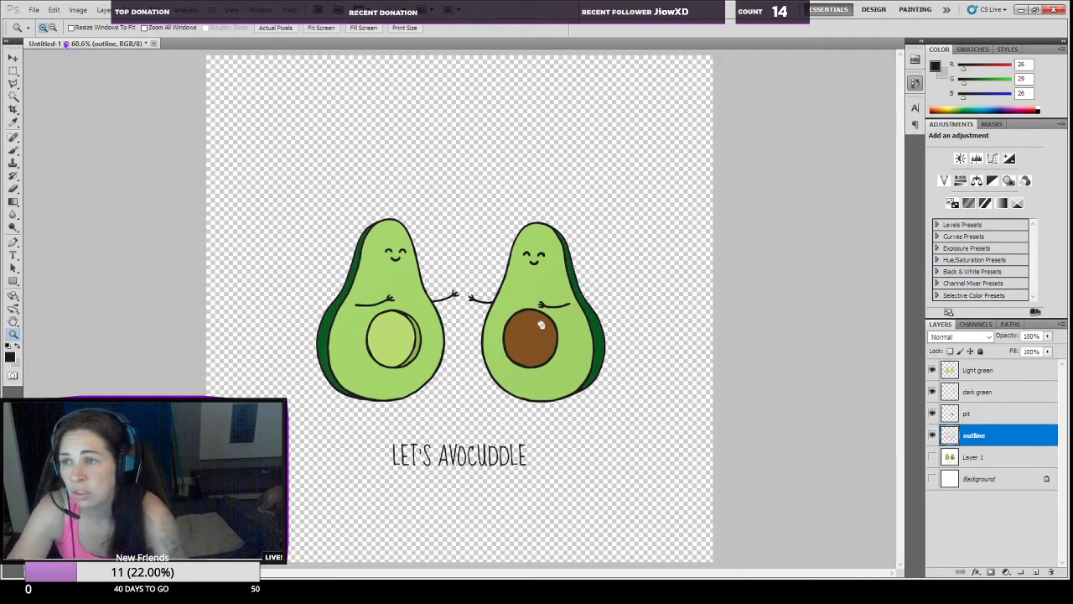
# Step: Spread the layers apart: outline to the canvas's upper left, pit to its lower left and Light green to the bottom
pyautogui.click(13, 59)
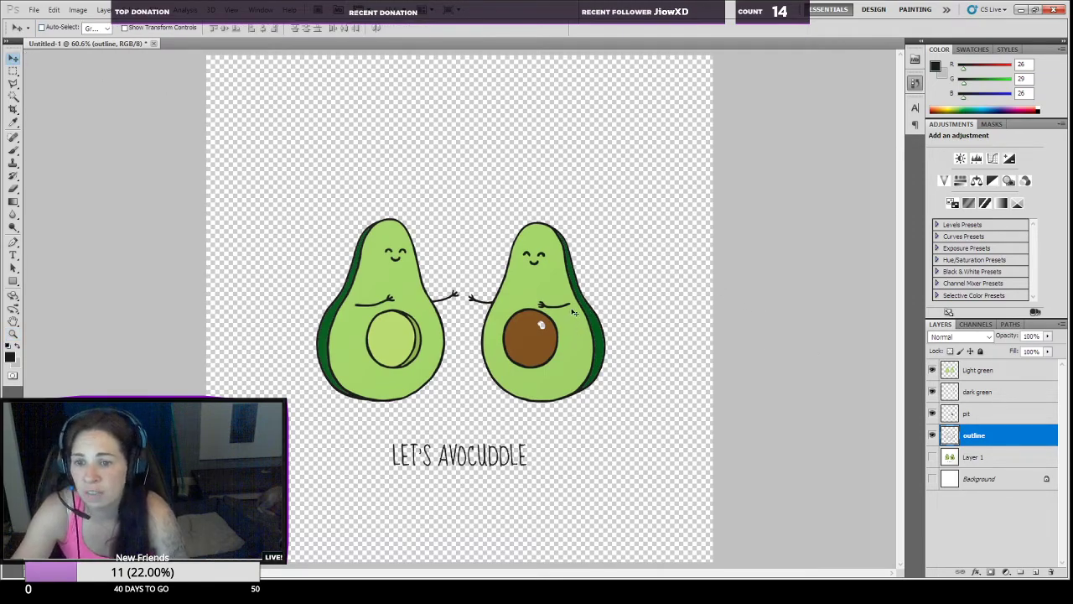
pyautogui.moveTo(612, 373); pyautogui.dragTo(481, 212)
pyautogui.click(964, 415)
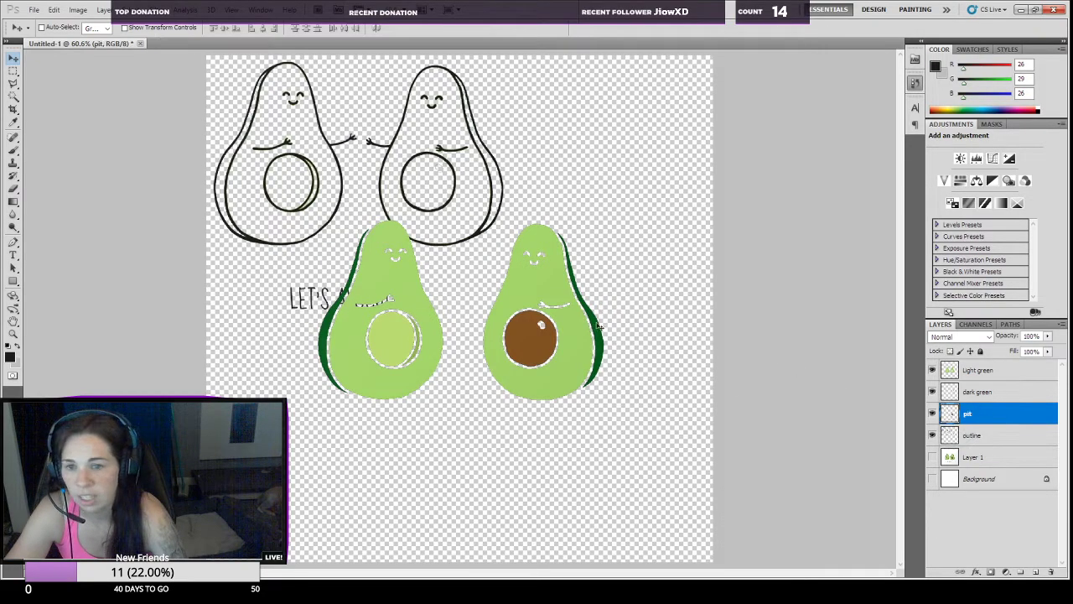
pyautogui.moveTo(529, 338); pyautogui.dragTo(254, 373)
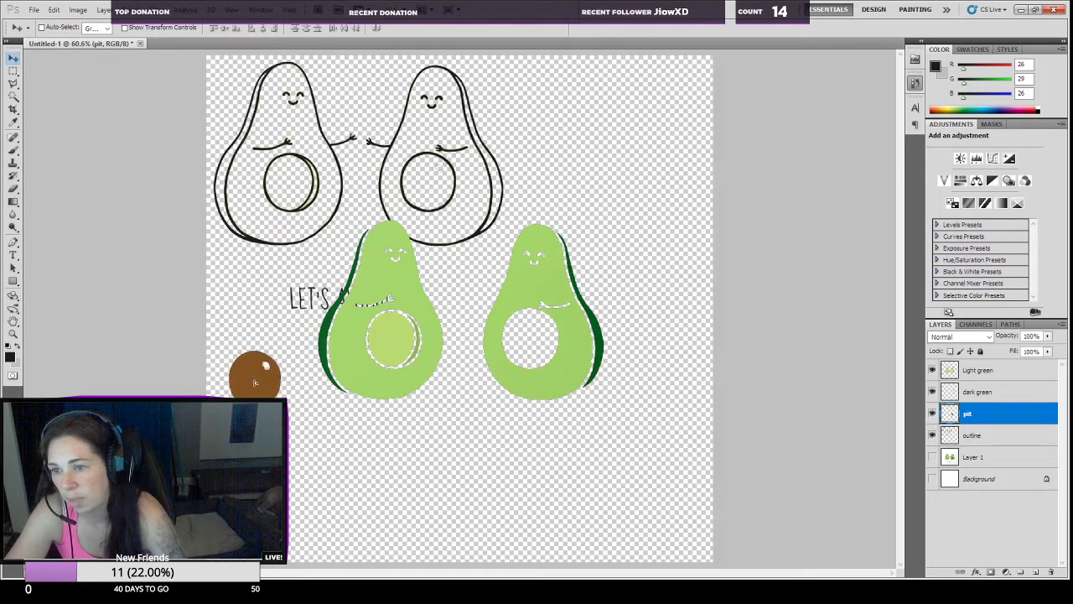
pyautogui.click(977, 370)
pyautogui.moveTo(566, 347); pyautogui.dragTo(497, 511)
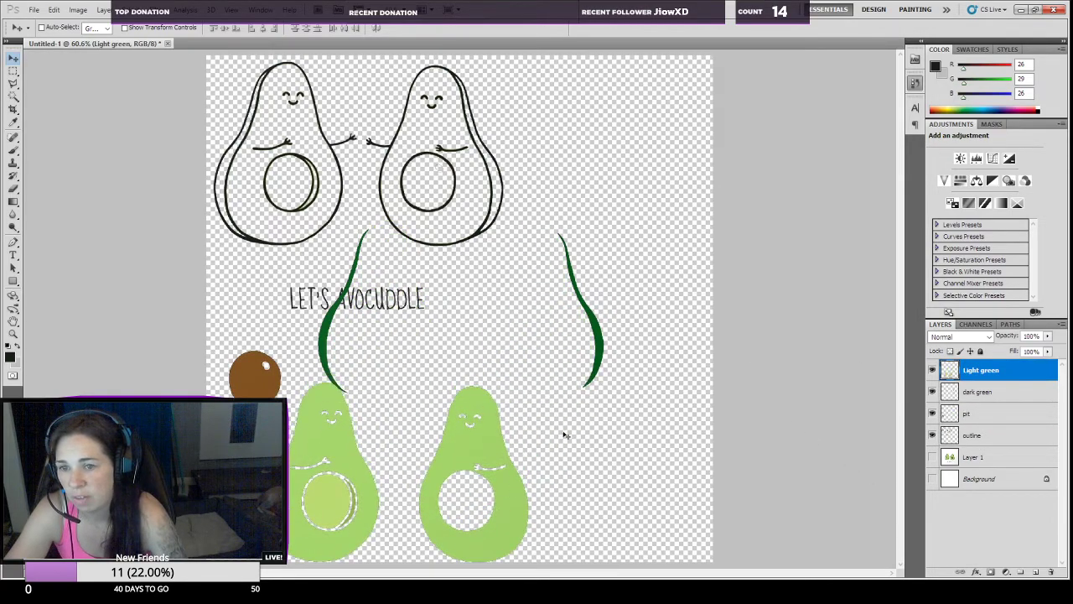
# Step: Rotate the dark green layer about 90° counterclockwise and place it in the empty area at the canvas's upper right
pyautogui.click(980, 392)
pyautogui.hotkey('ctrl', 't')
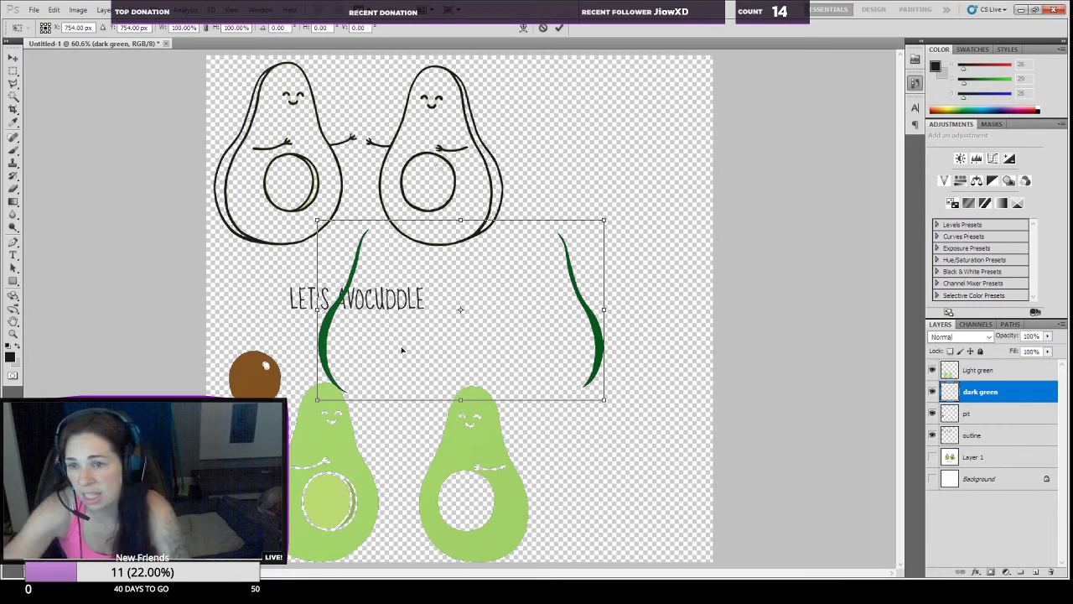
pyautogui.moveTo(575, 280); pyautogui.dragTo(612, 275)
pyautogui.moveTo(472, 186)
pyautogui.mouseDown()
pyautogui.moveTo(446, 340)
pyautogui.moveTo(516, 449)
pyautogui.mouseUp()
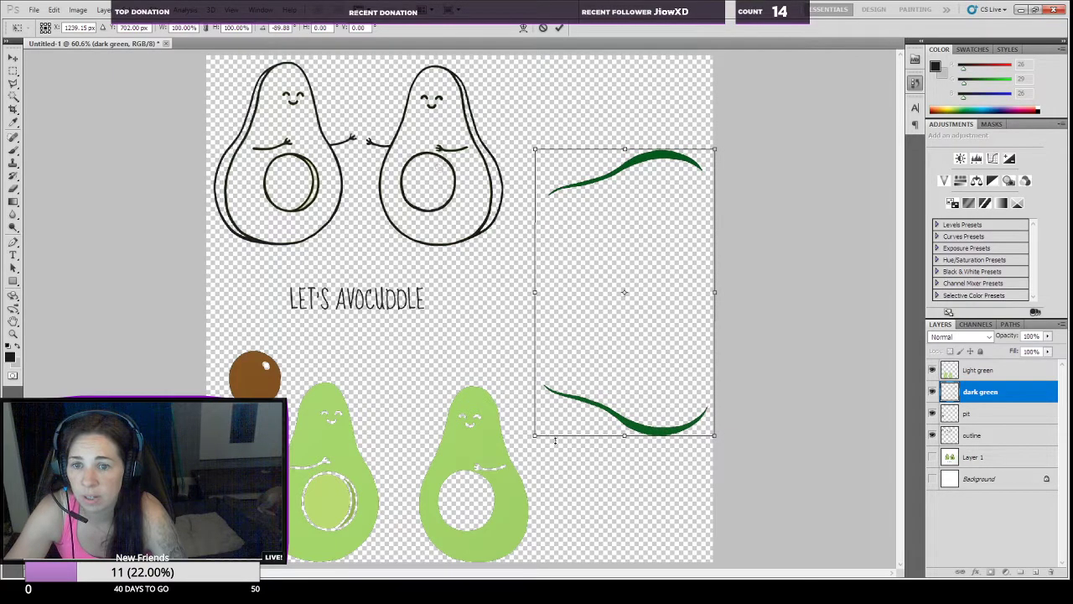
pyautogui.moveTo(626, 414); pyautogui.dragTo(613, 335)
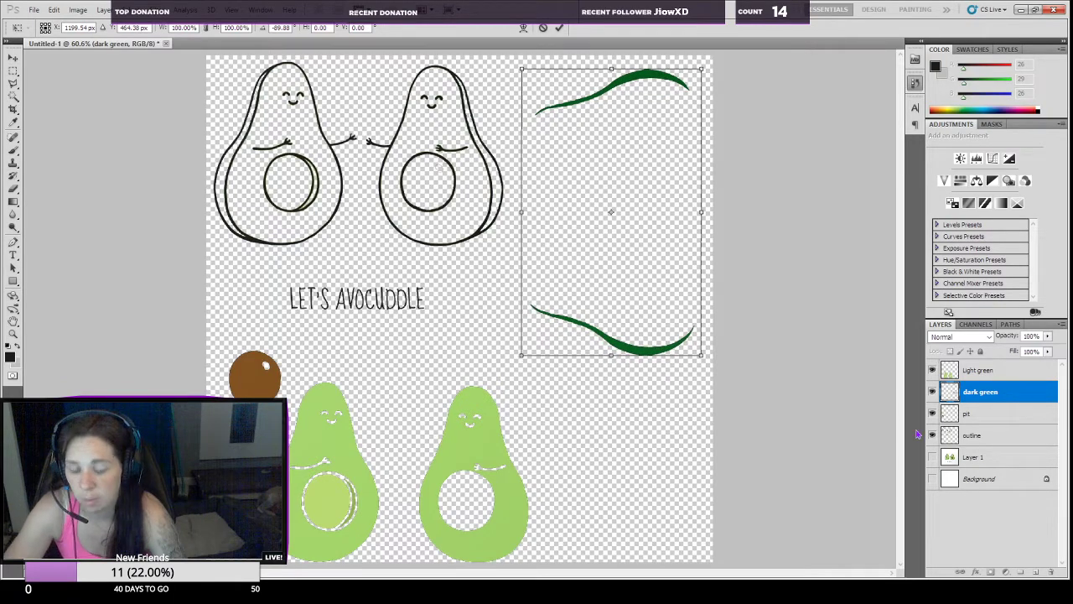
pyautogui.press('Return')
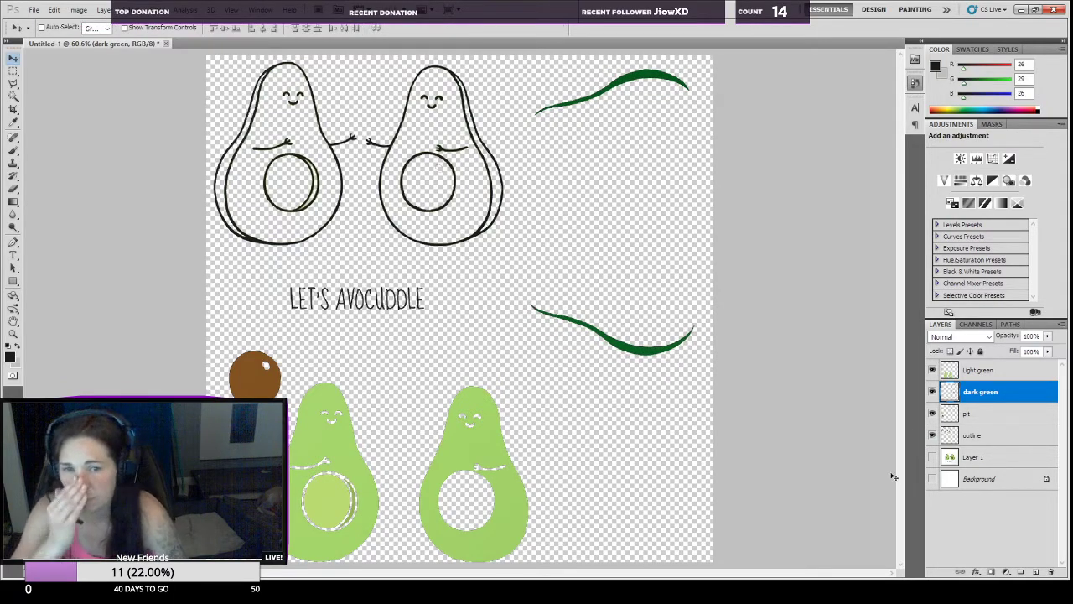
# Step: Shift the Light green avocados right along the canvas's bottom and nudge the brown pit slightly right
pyautogui.click(960, 378)
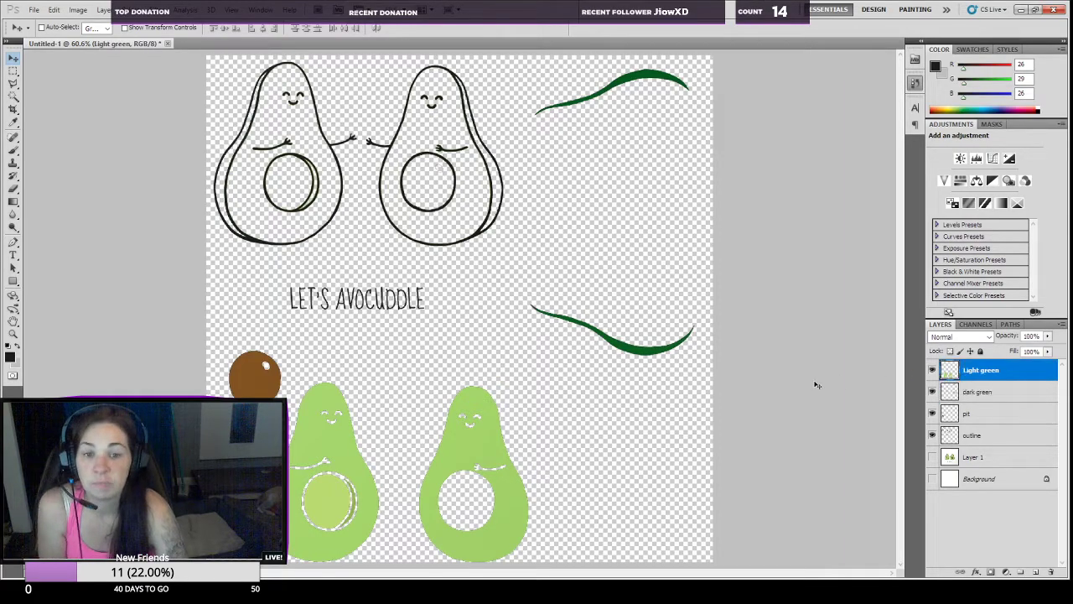
pyautogui.moveTo(514, 499); pyautogui.dragTo(567, 482)
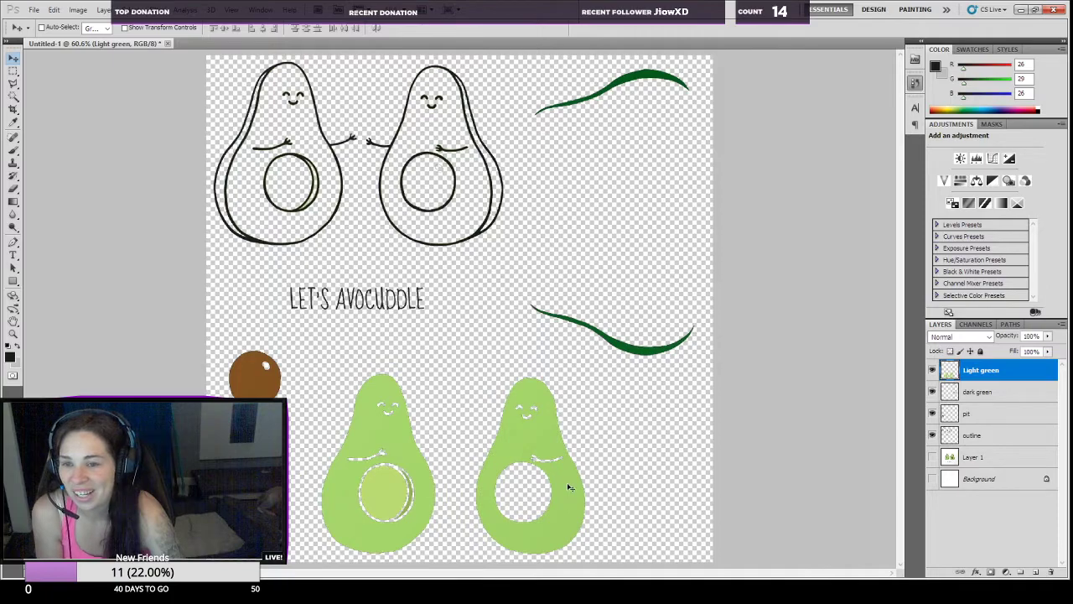
pyautogui.click(1010, 411)
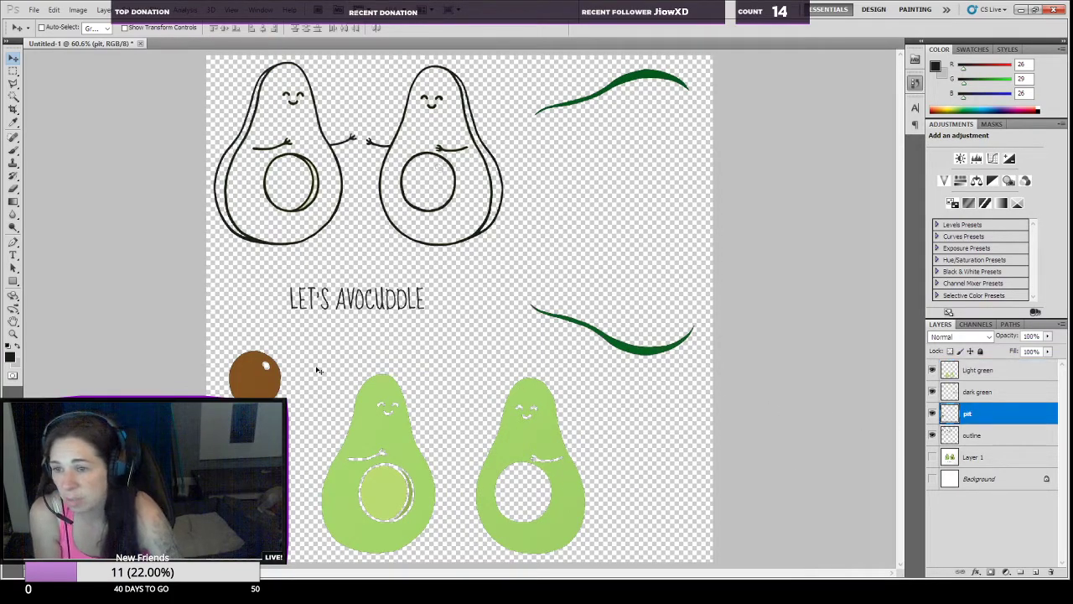
pyautogui.moveTo(261, 387); pyautogui.dragTo(270, 387)
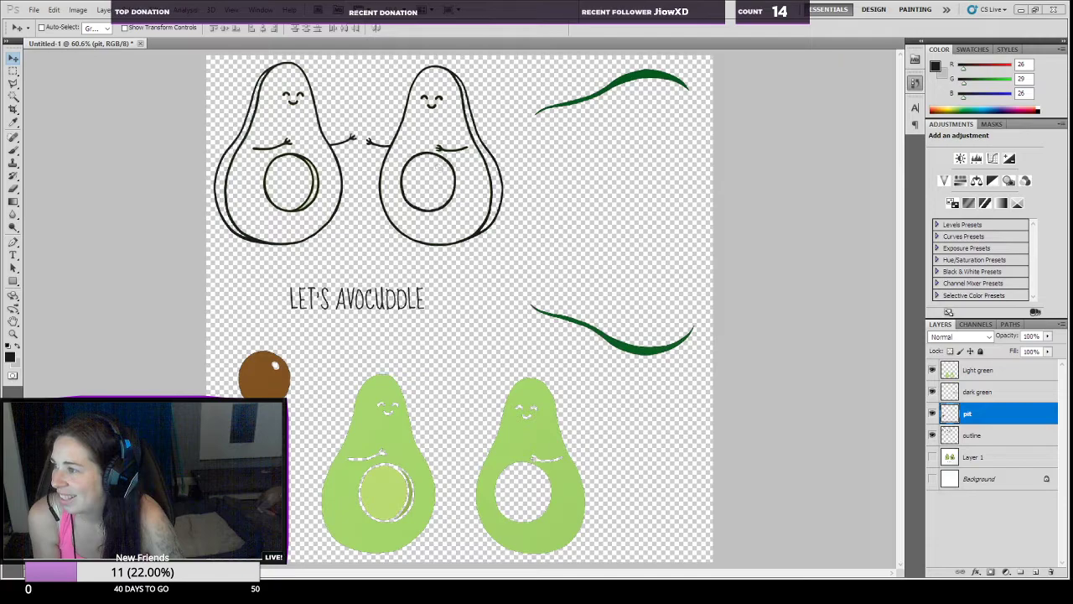
# Step: In Streamlabs OBS, set the window capture source to Photoshop's Save for Web & Devices window and place it further inside the scene
pyautogui.click(127, 112)
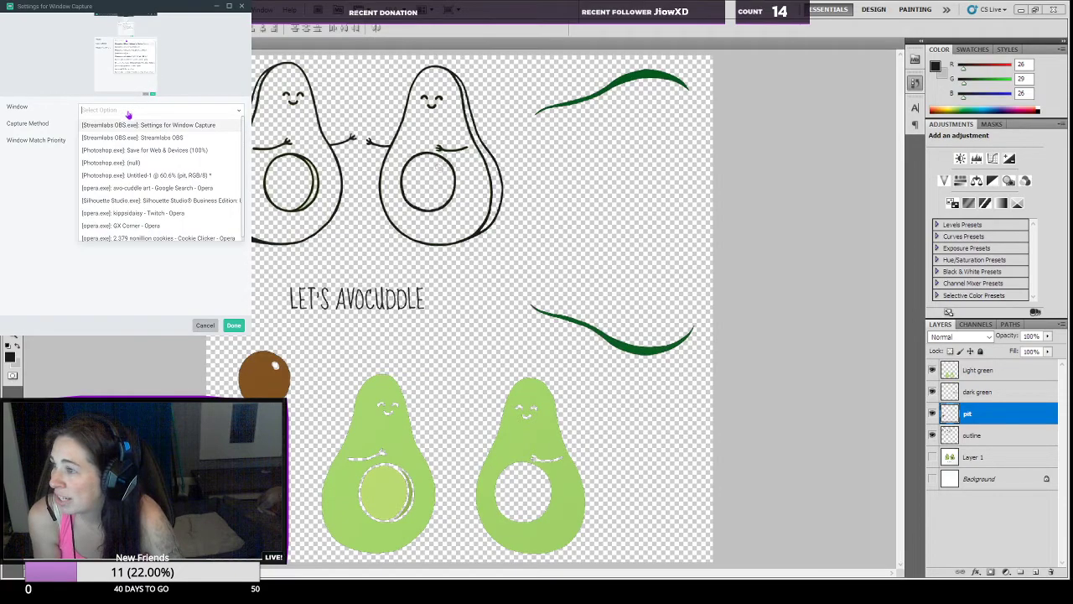
pyautogui.click(131, 150)
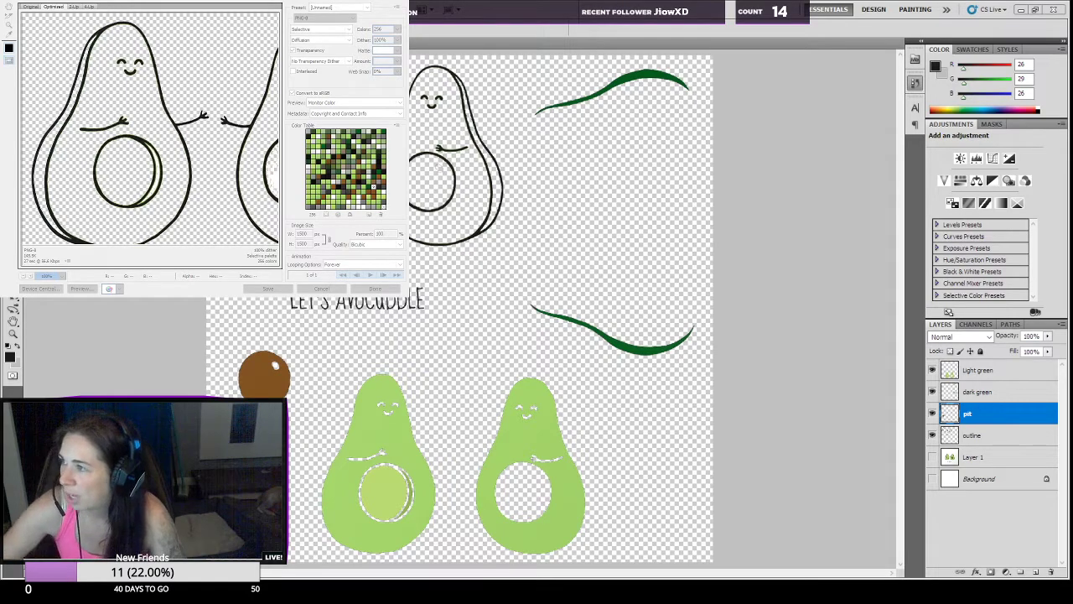
pyautogui.moveTo(204, 148); pyautogui.dragTo(329, 247)
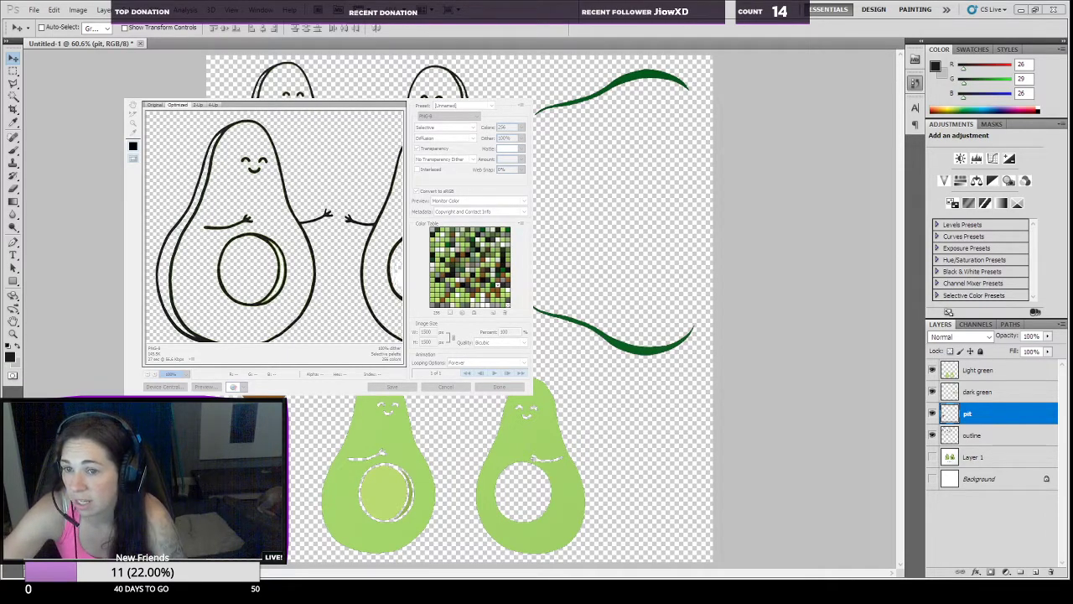
# Step: Examine the outlines and the right avocado's hollow in the Save for Web preview for leftover pixels, and close it without saving
pyautogui.moveTo(325, 281); pyautogui.dragTo(251, 262)
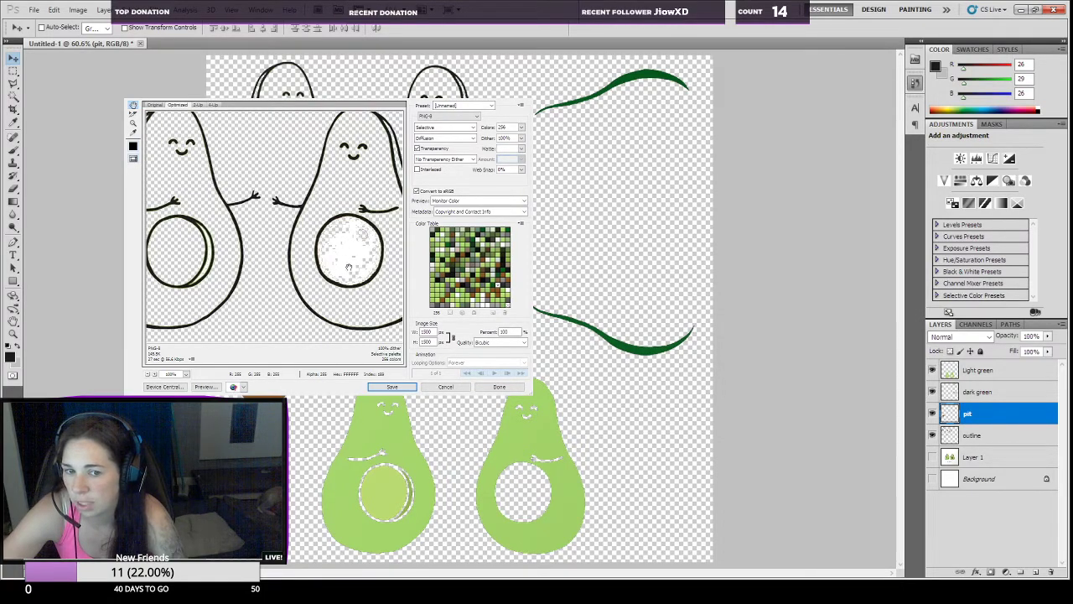
pyautogui.moveTo(353, 241)
pyautogui.mouseDown()
pyautogui.moveTo(202, 277)
pyautogui.moveTo(237, 223)
pyautogui.mouseUp()
pyautogui.moveTo(310, 222)
pyautogui.mouseDown()
pyautogui.moveTo(228, 223)
pyautogui.moveTo(356, 128)
pyautogui.mouseUp()
pyautogui.moveTo(220, 266); pyautogui.dragTo(351, 143)
pyautogui.moveTo(322, 235); pyautogui.dragTo(345, 144)
pyautogui.moveTo(315, 230); pyautogui.dragTo(261, 325)
pyautogui.moveTo(318, 155); pyautogui.dragTo(340, 350)
pyautogui.click(444, 387)
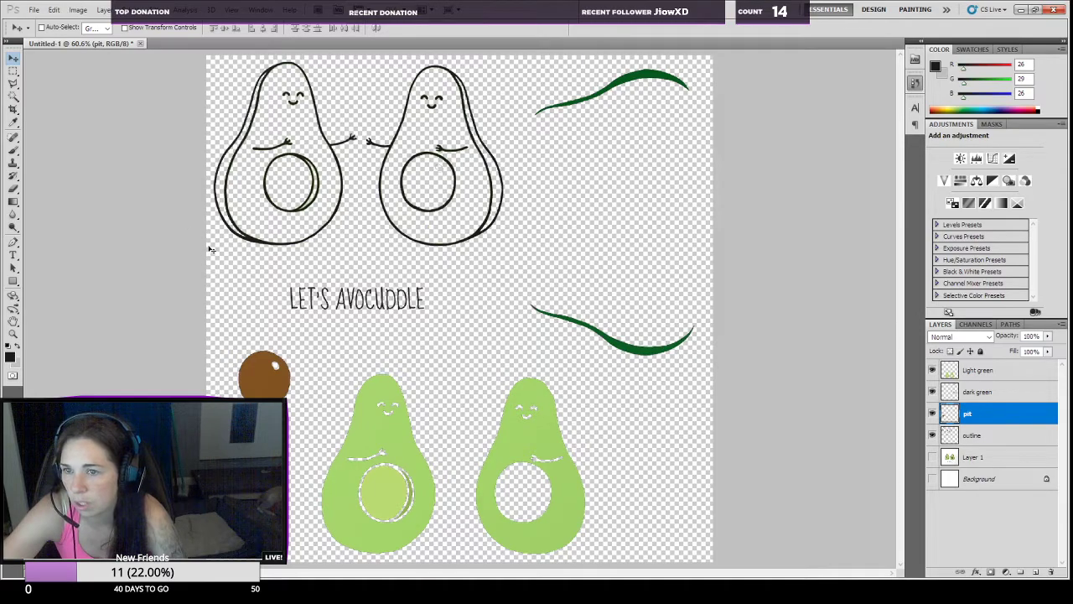
# Step: On the outline layer, select the leftover specks inside the right avocado's pit hollow with the Magic Wand at tolerance 32
pyautogui.click(13, 96)
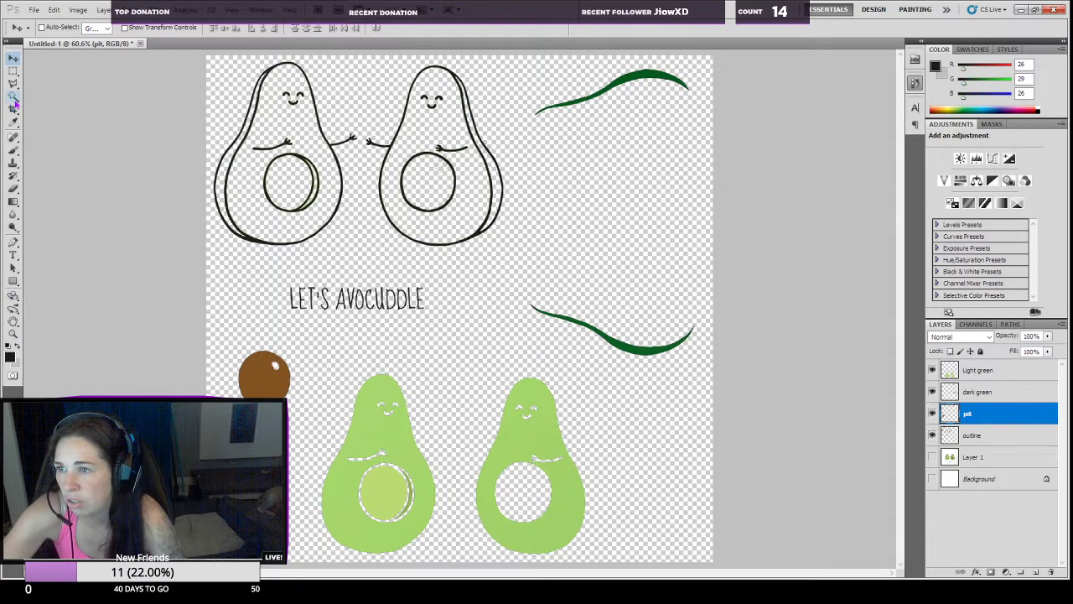
pyautogui.click(971, 434)
pyautogui.click(430, 197)
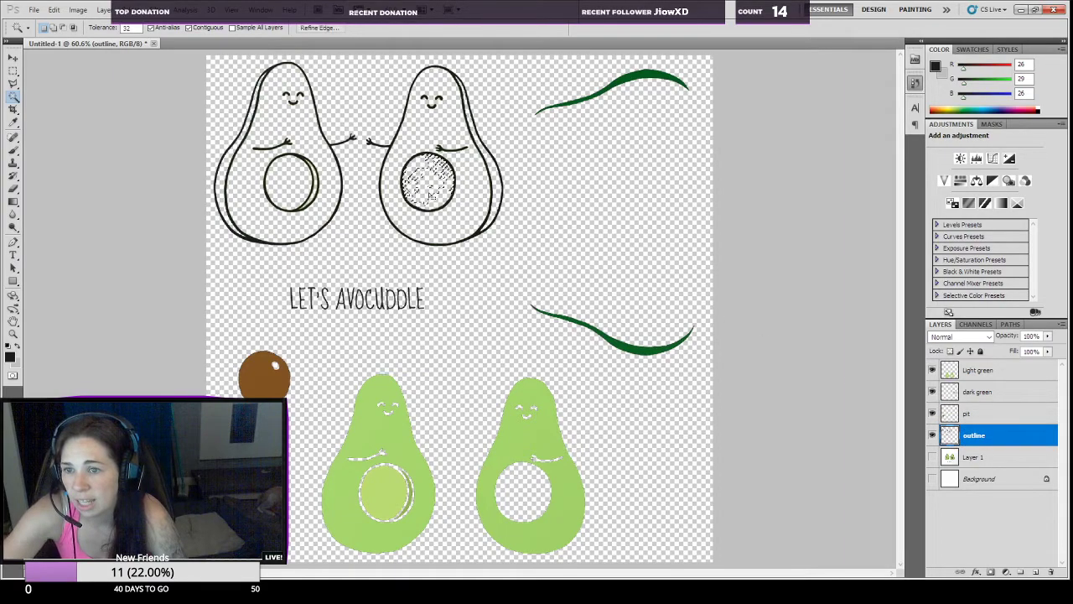
pyautogui.click(428, 176)
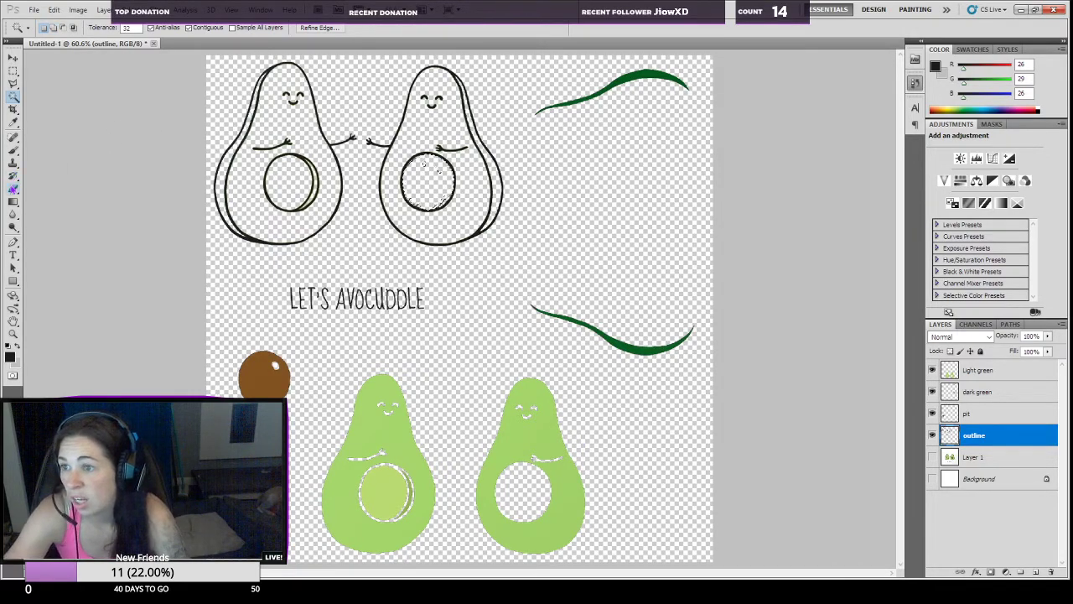
# Step: Erase the specks inside the right avocado's hollow with a 61 px eraser brush and clear the selection
pyautogui.click(12, 189)
pyautogui.click(61, 31)
pyautogui.click(41, 105)
pyautogui.moveTo(42, 69); pyautogui.dragTo(90, 70)
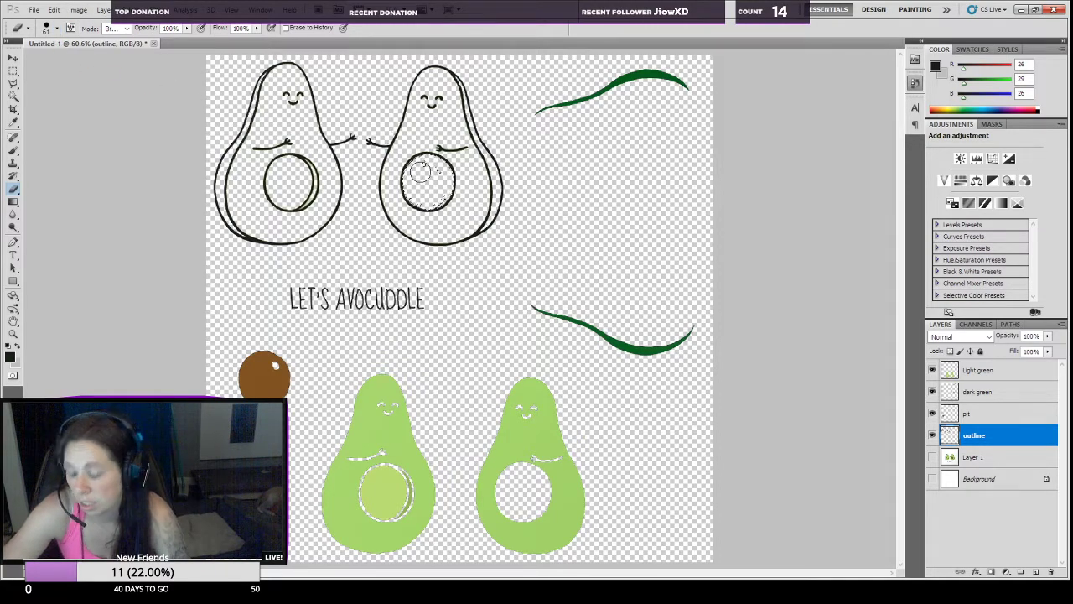
pyautogui.hotkey('ctrl', 'd')
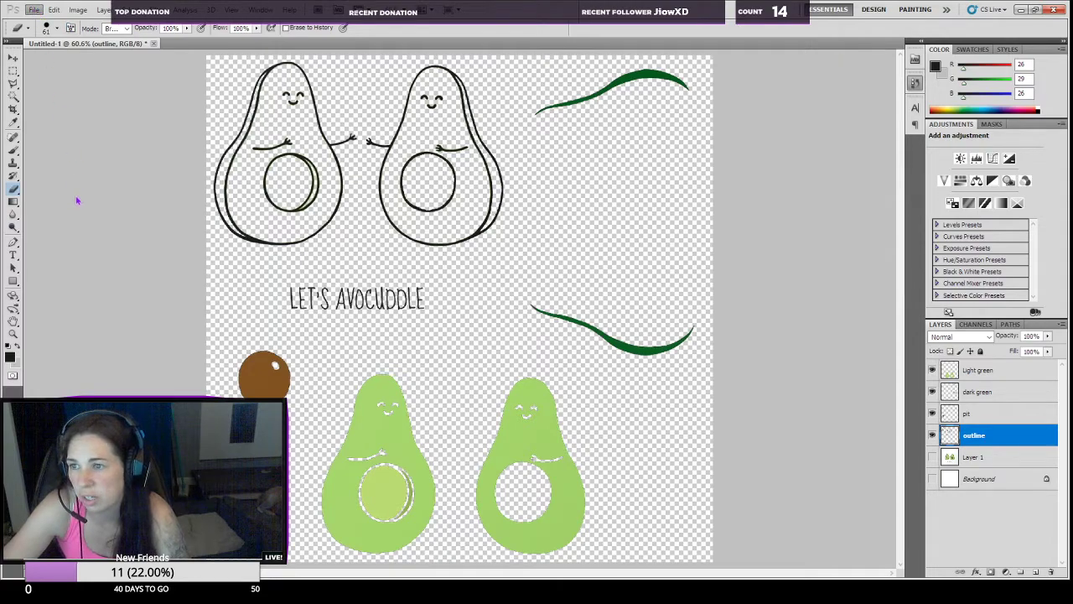
# Step: Inspect all the separated parts in the Save for Web preview and save the picture as a transparent PNG-8 with 256 colours
pyautogui.hotkey('ctrl', 'alt', 'shift', 's')
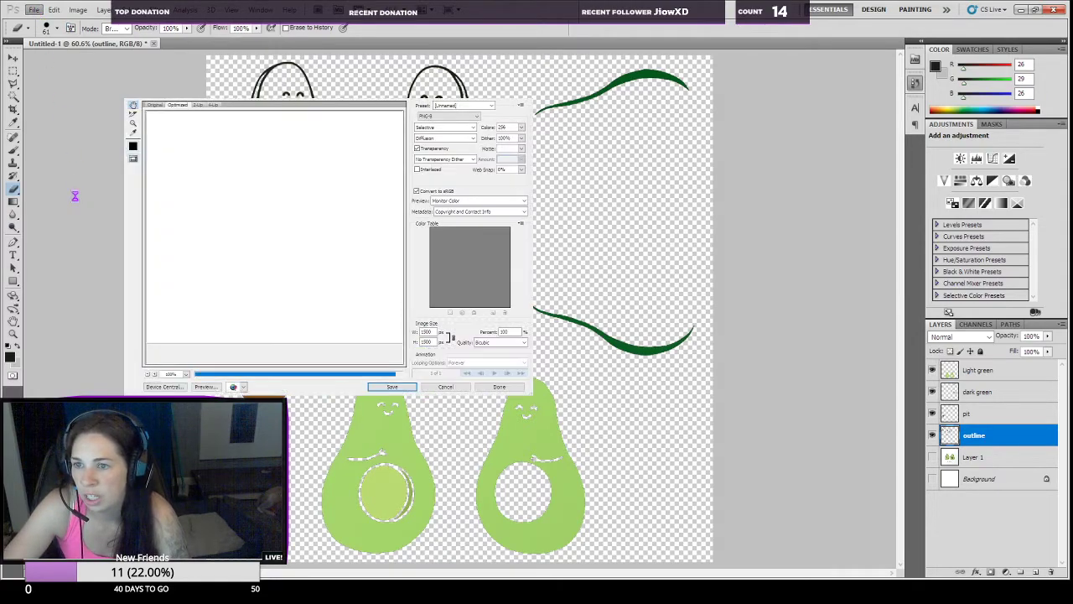
pyautogui.moveTo(345, 285); pyautogui.dragTo(254, 253)
pyautogui.moveTo(360, 247); pyautogui.dragTo(283, 154)
pyautogui.moveTo(321, 256); pyautogui.dragTo(342, 166)
pyautogui.moveTo(262, 205); pyautogui.dragTo(350, 192)
pyautogui.moveTo(293, 270); pyautogui.dragTo(344, 194)
pyautogui.moveTo(327, 326); pyautogui.dragTo(345, 225)
pyautogui.moveTo(387, 169); pyautogui.dragTo(240, 179)
pyautogui.moveTo(337, 152); pyautogui.dragTo(280, 291)
pyautogui.moveTo(392, 159); pyautogui.dragTo(321, 251)
pyautogui.moveTo(322, 126); pyautogui.dragTo(319, 269)
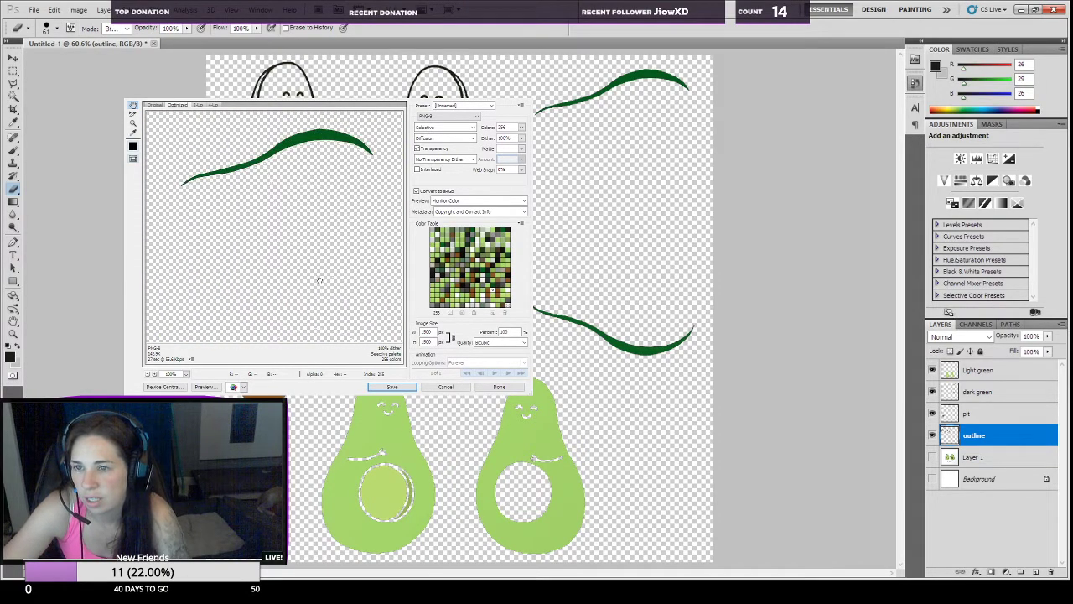
pyautogui.click(394, 389)
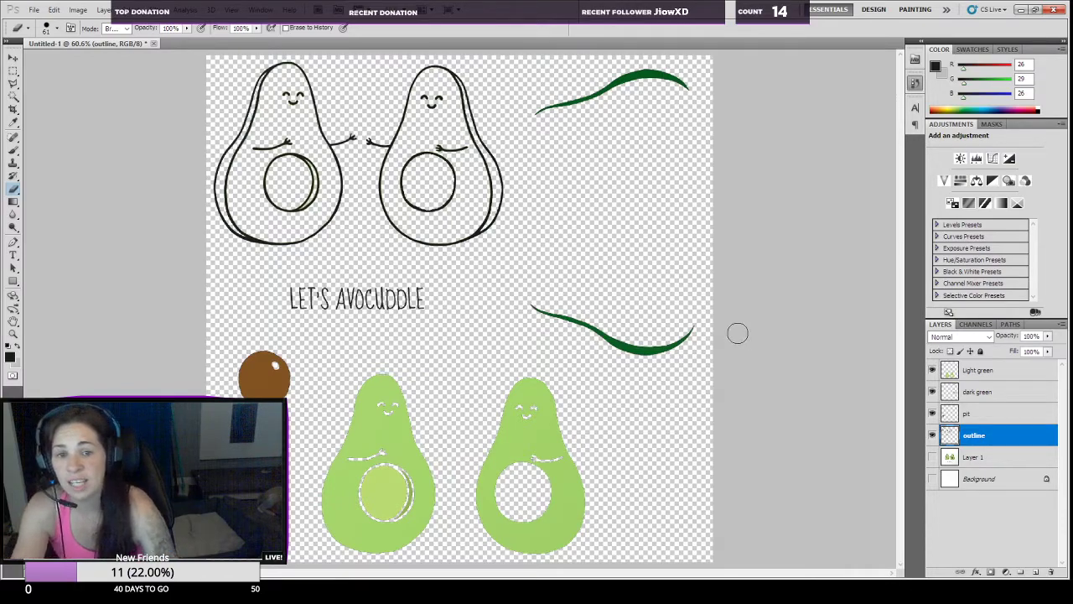
# Step: View the Light green, dark green, pit and outline layers one at a time with the other layers hidden
pyautogui.moveTo(931, 394); pyautogui.dragTo(932, 438)
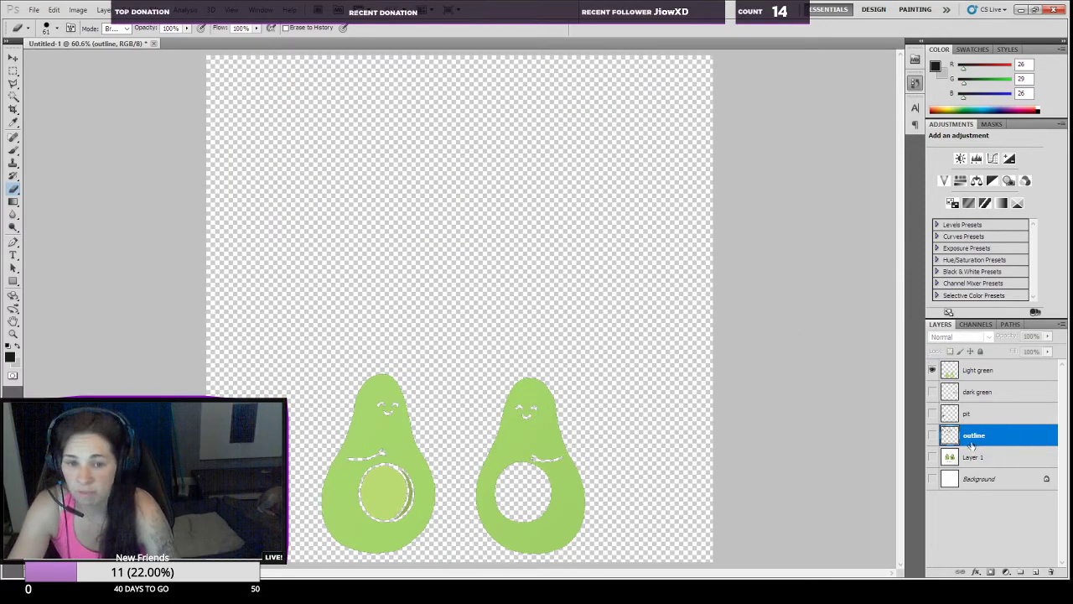
pyautogui.click(932, 391)
pyautogui.click(931, 370)
pyautogui.click(931, 391)
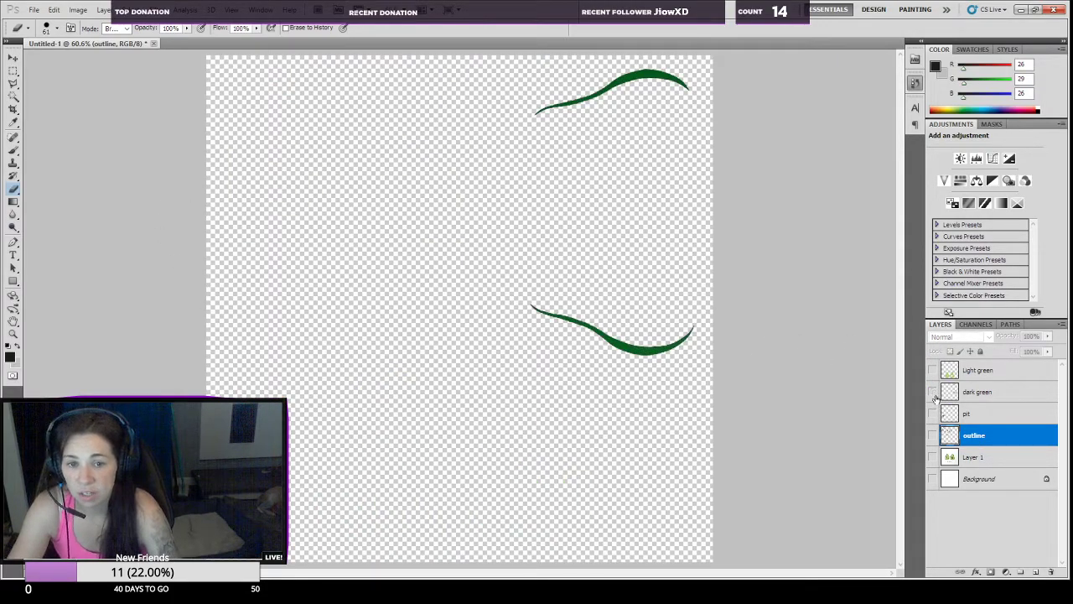
pyautogui.click(931, 414)
pyautogui.click(932, 413)
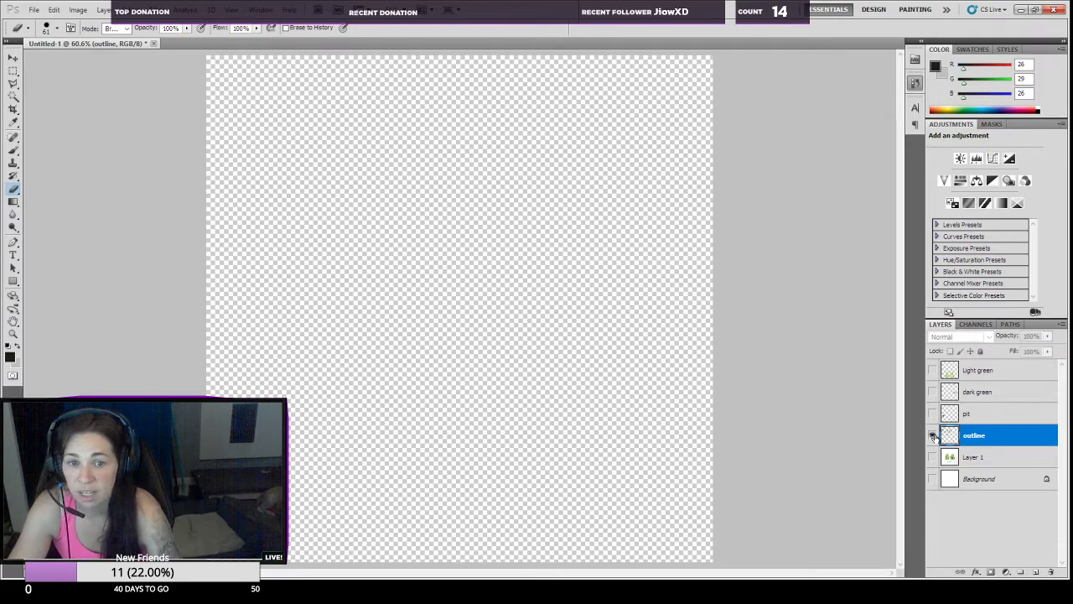
pyautogui.click(931, 435)
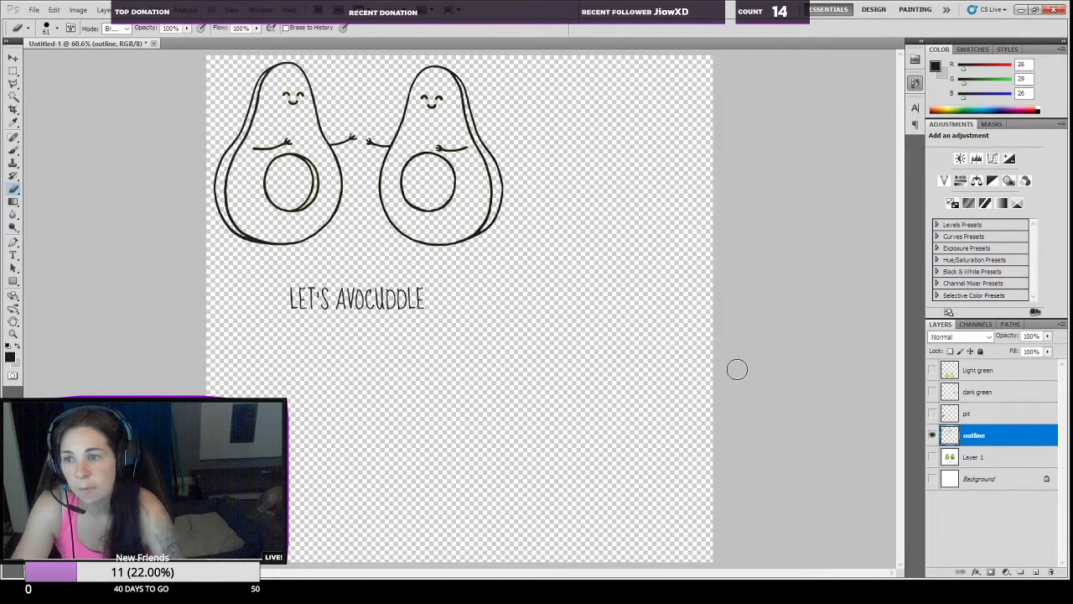
pyautogui.click(932, 435)
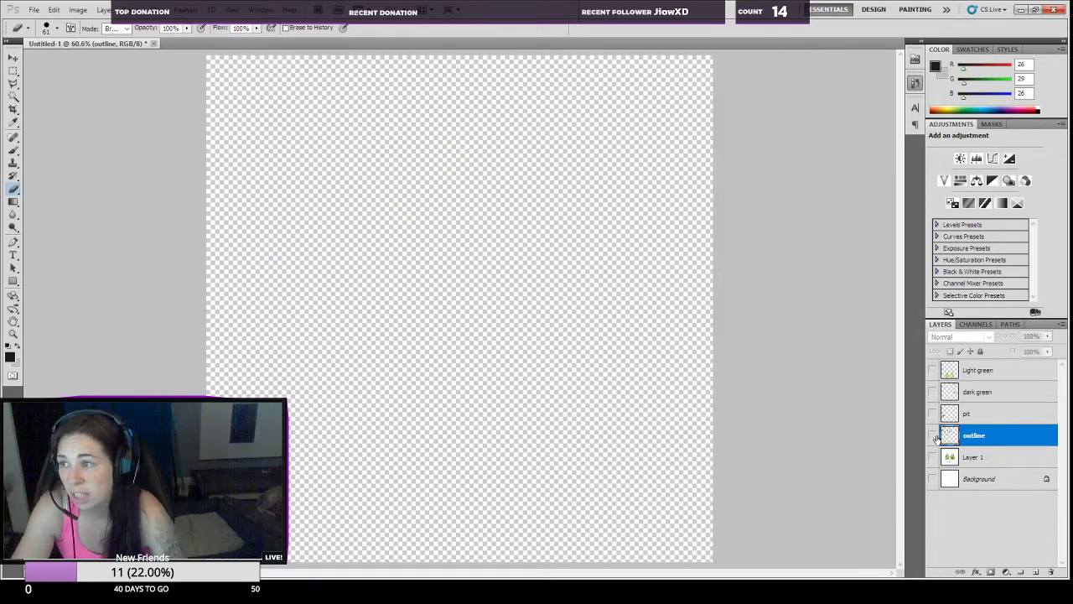
# Step: Show the outline, pit, dark green and Light green layers together again
pyautogui.click(931, 436)
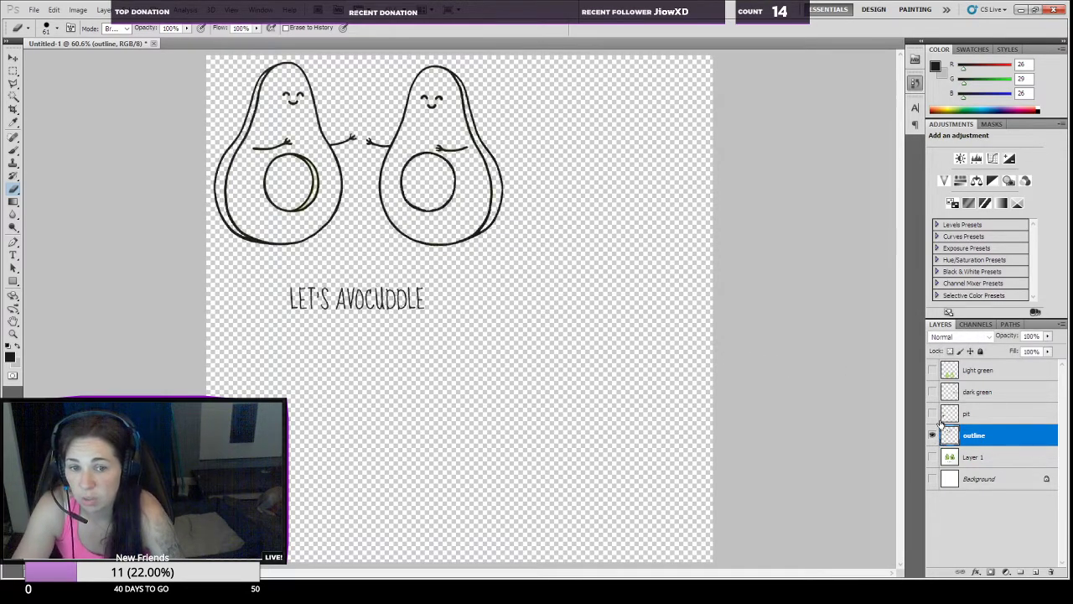
pyautogui.click(932, 413)
pyautogui.click(932, 392)
pyautogui.click(932, 370)
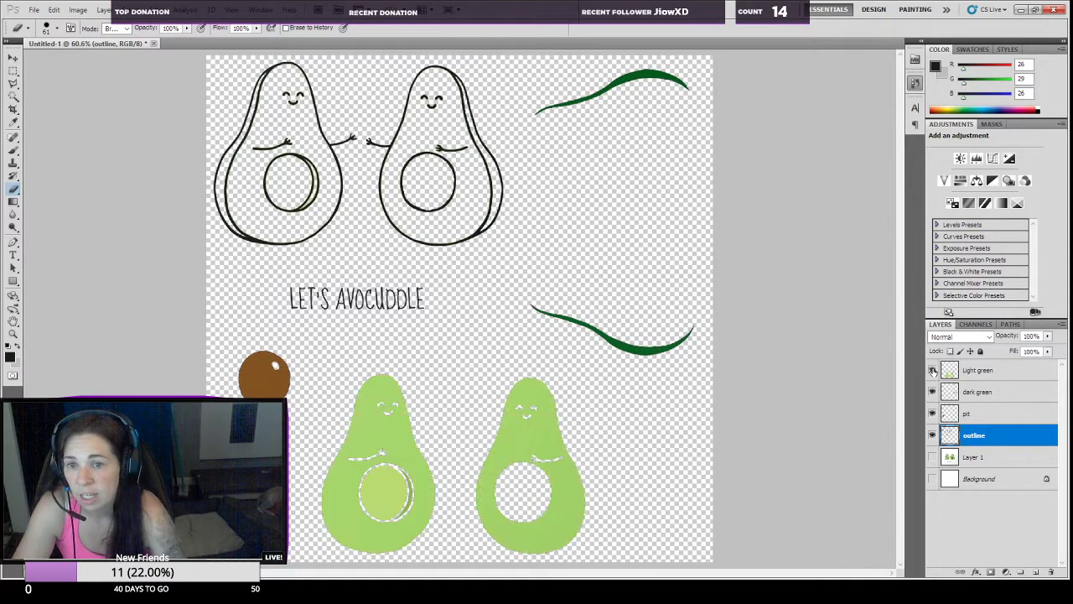